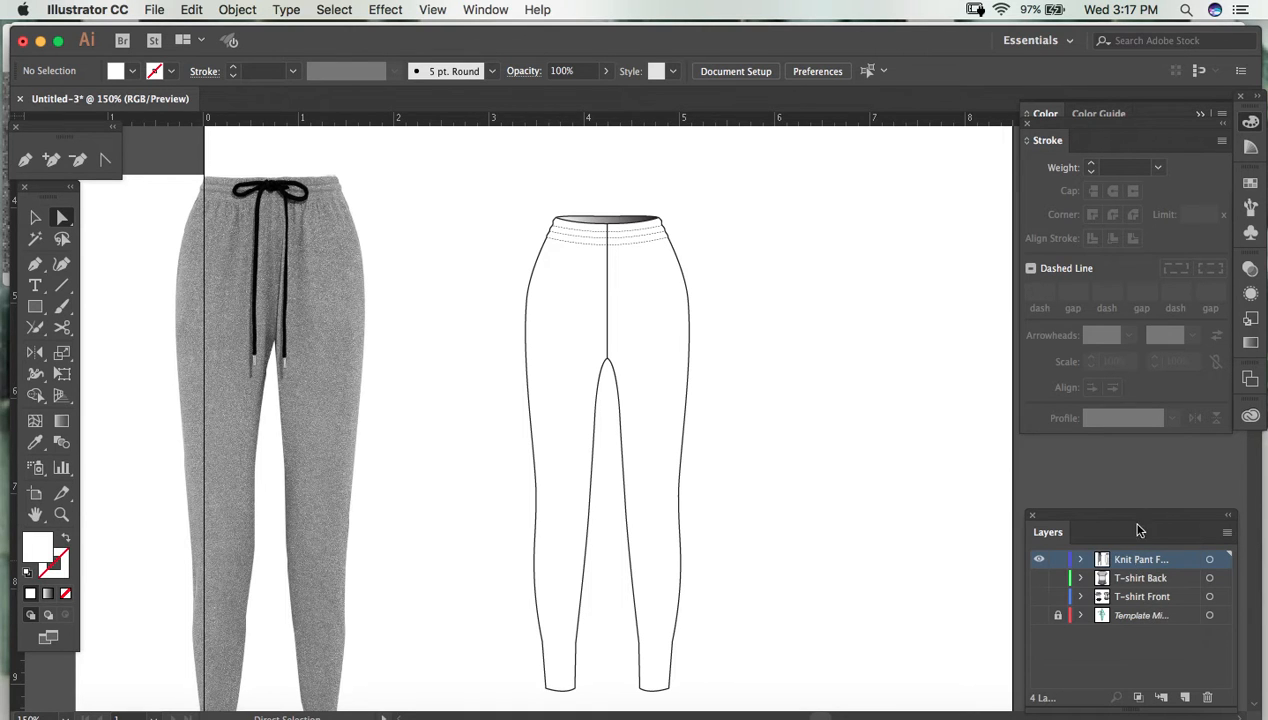
- Draw a slightly curved cuff seam across the left leg's ankle corner points, extending it a little past both leg edges
{"action": "left_click_drag", "start_coordinate": [778, 530], "coordinate": [781, 493]}
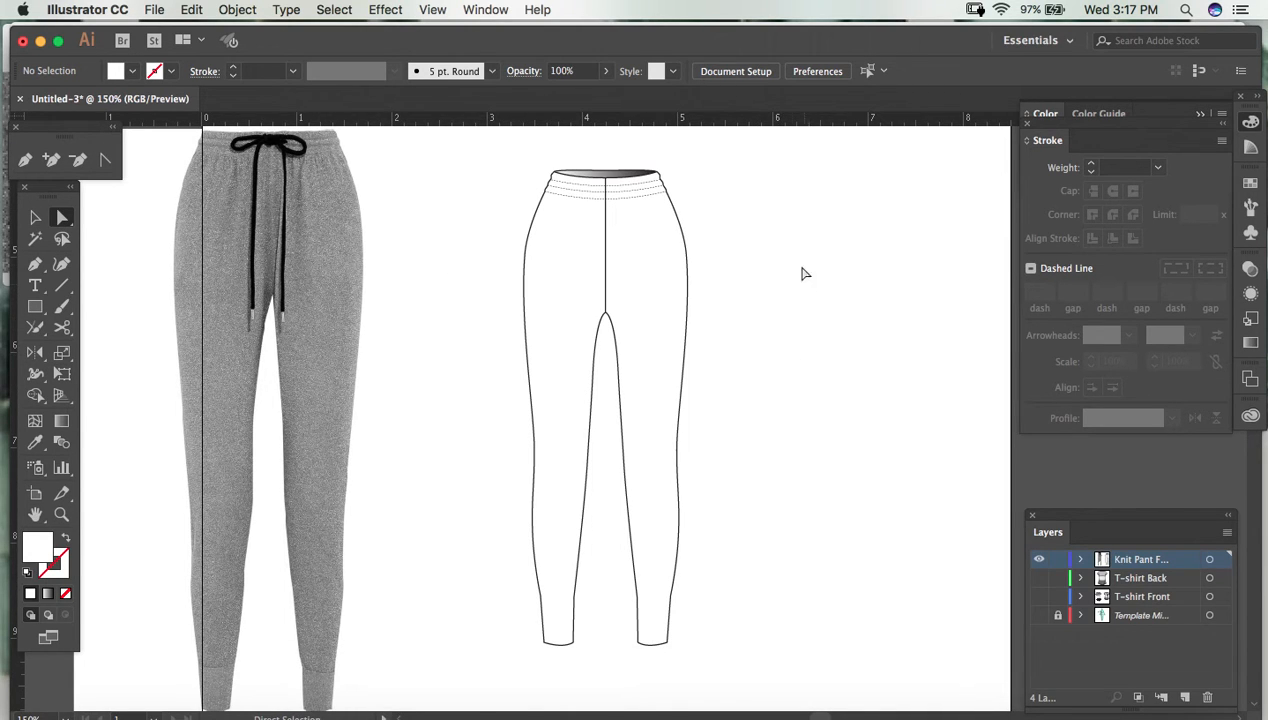
{"action": "left_click_drag", "start_coordinate": [444, 453], "coordinate": [478, 357]}
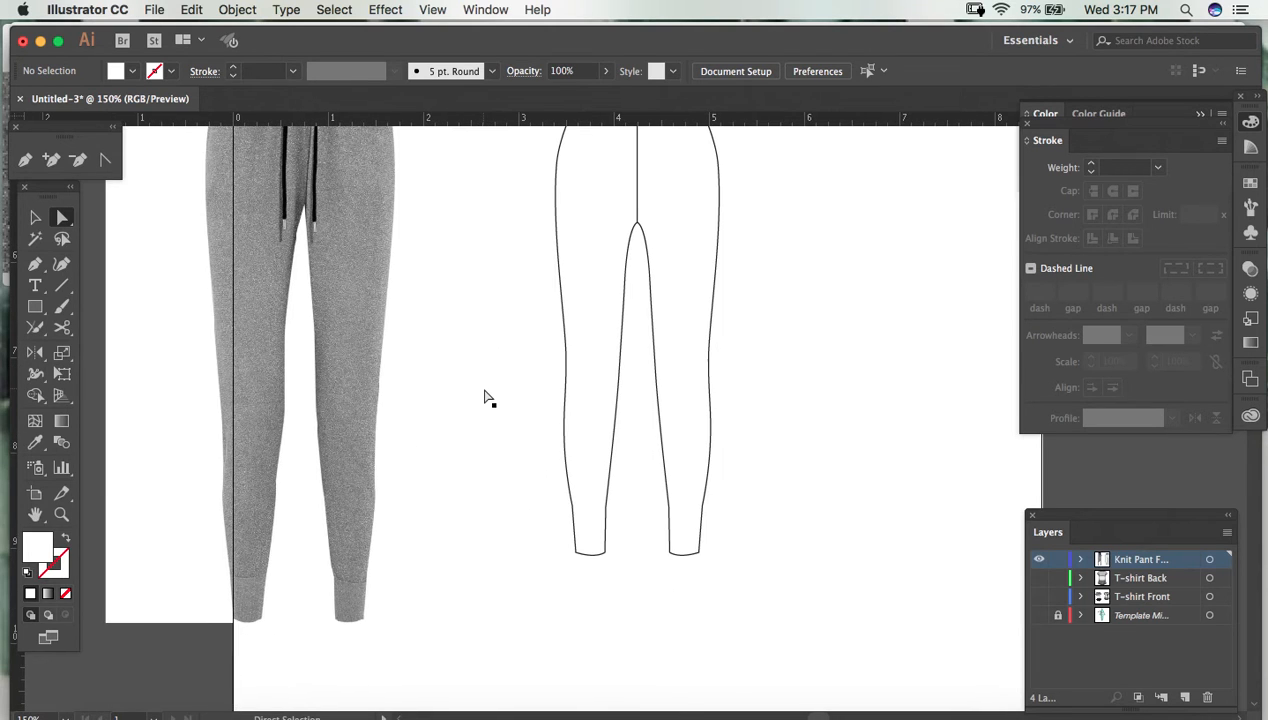
{"action": "key", "text": "super+equal"}
{"action": "left_click_drag", "start_coordinate": [283, 521], "coordinate": [613, 263]}
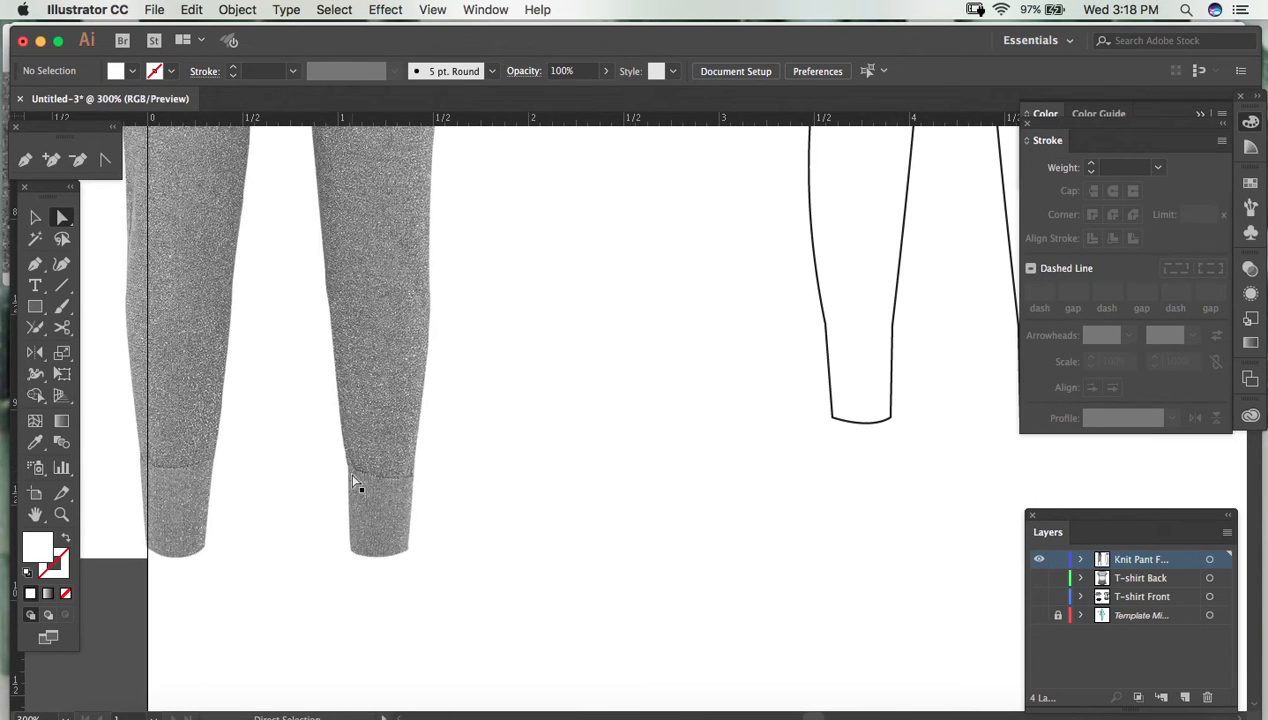
{"action": "left_click_drag", "start_coordinate": [776, 478], "coordinate": [390, 564]}
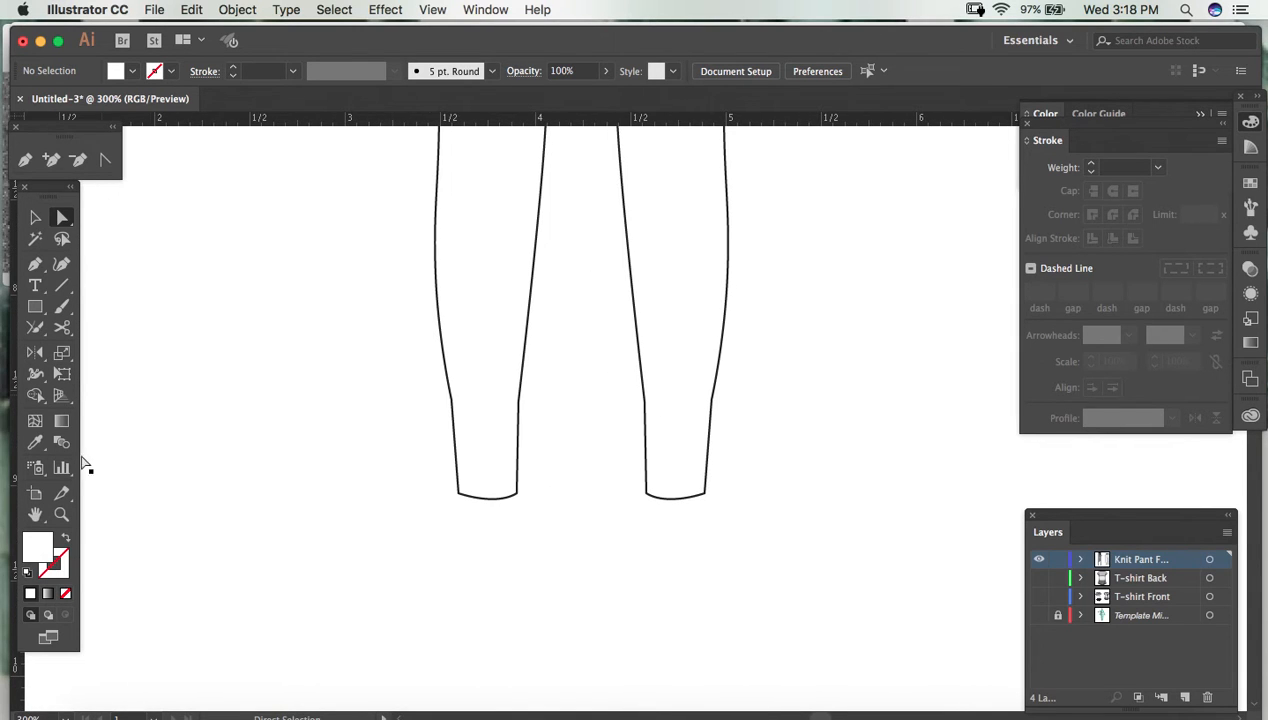
{"action": "left_click_drag", "start_coordinate": [383, 348], "coordinate": [580, 555]}
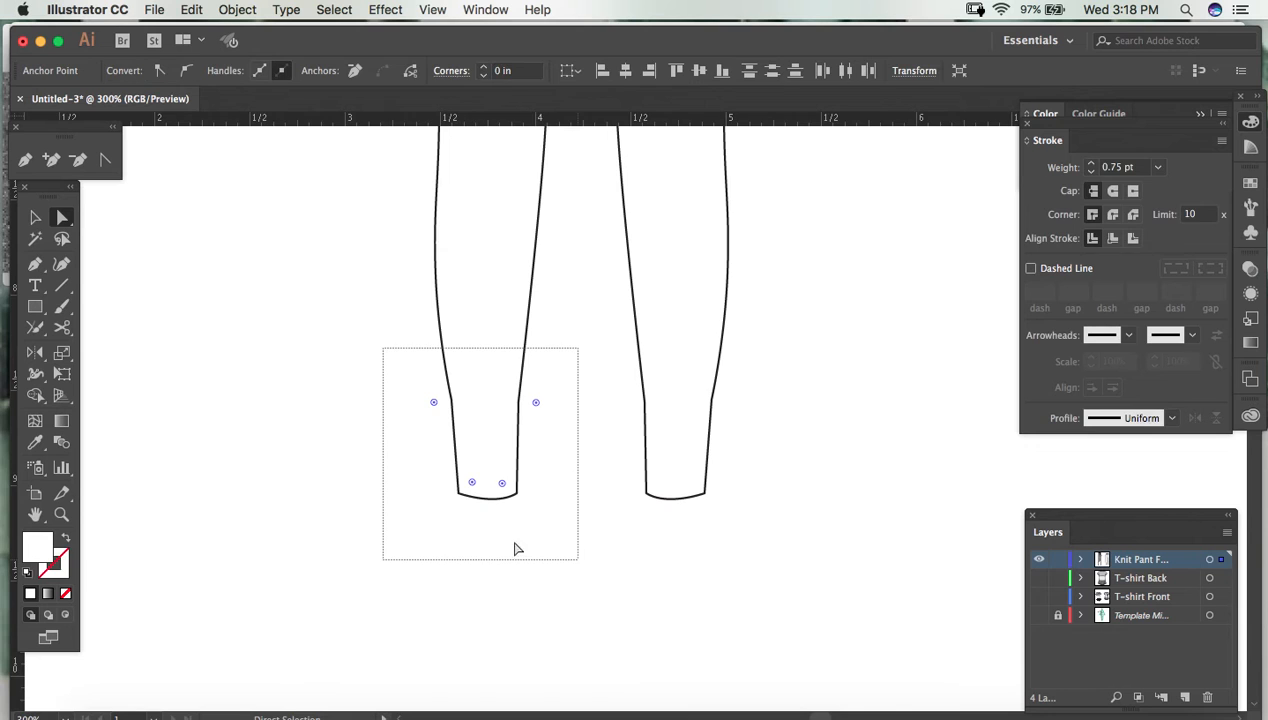
{"action": "left_click_drag", "start_coordinate": [361, 494], "coordinate": [318, 492]}
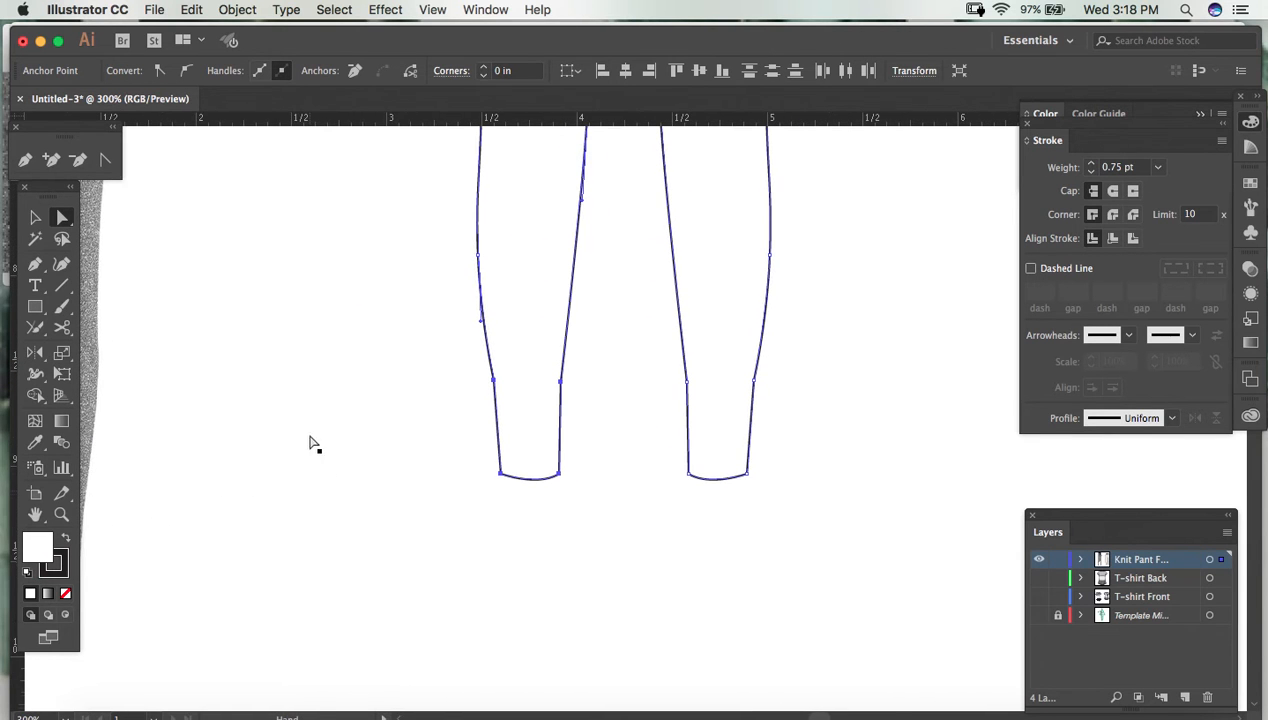
{"action": "left_click", "coordinate": [35, 264]}
{"action": "left_click_drag", "start_coordinate": [467, 374], "coordinate": [599, 380]}
{"action": "key", "text": "a"}
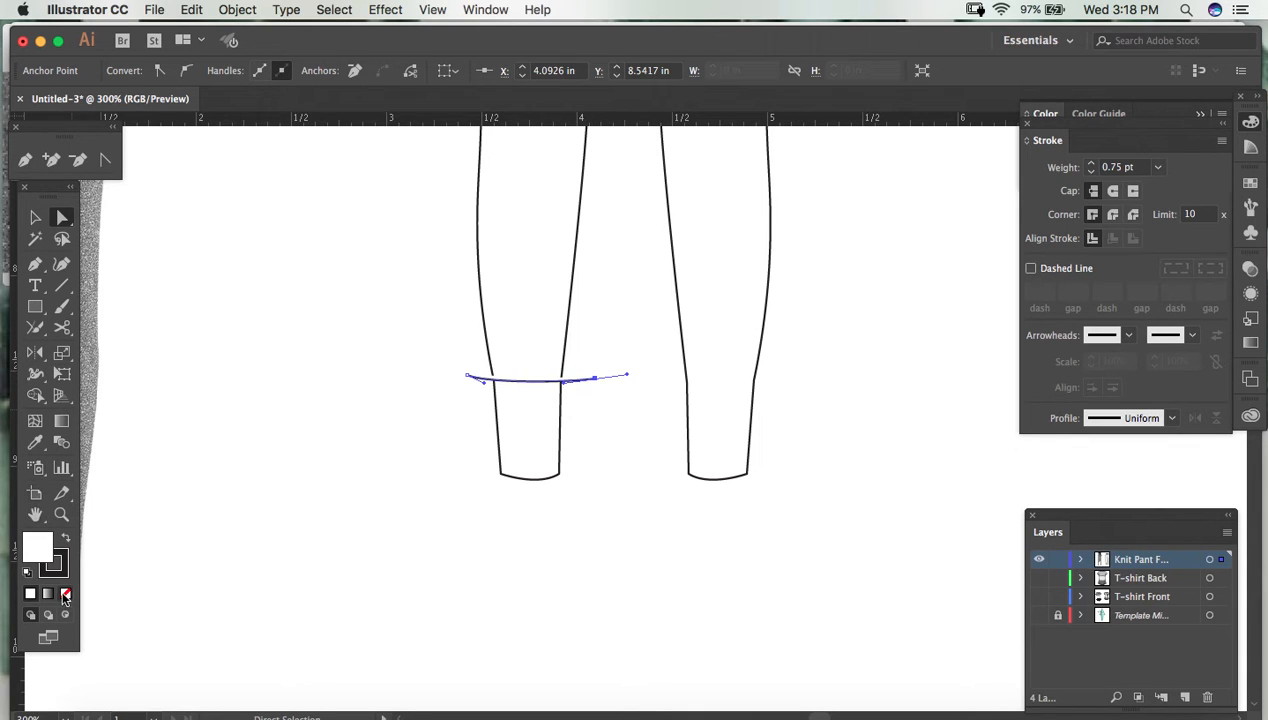
- Remove the fill from the new cuff seam line and deselect it
{"action": "left_click", "coordinate": [65, 593]}
{"action": "left_click", "coordinate": [403, 316]}
{"action": "key", "text": "v"}
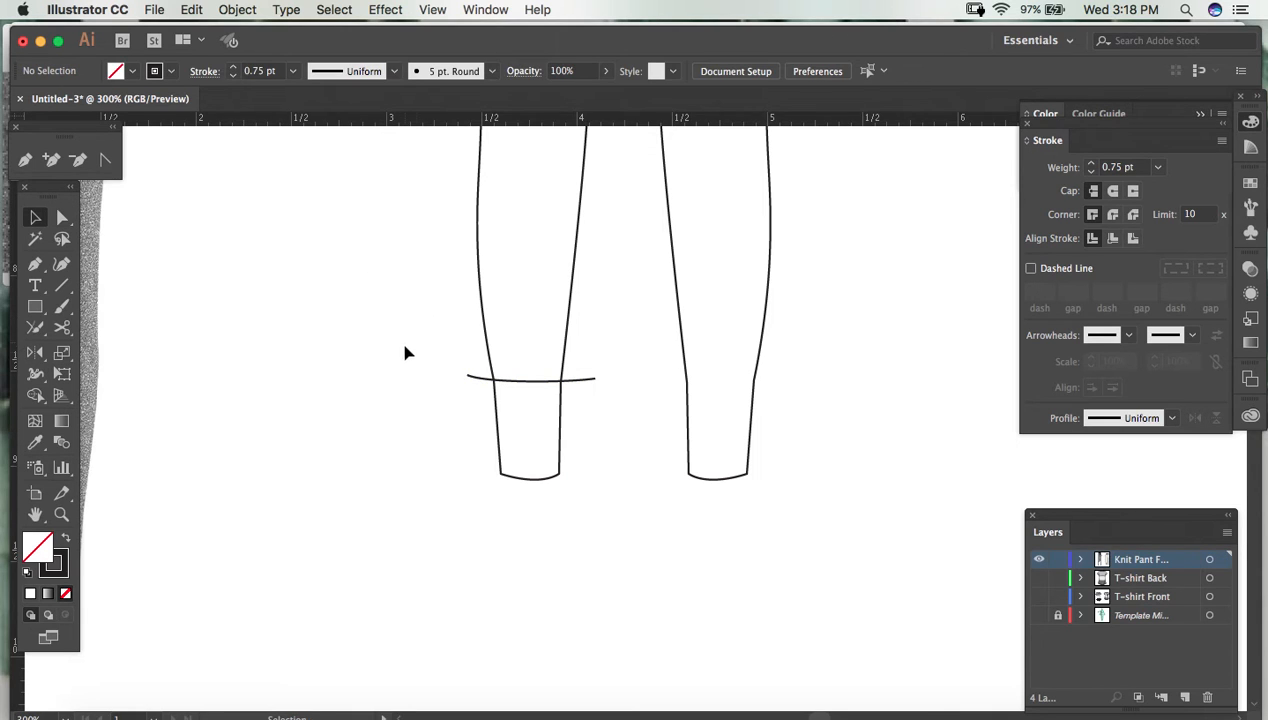
- Use Shape Builder on the pant outline and seam line to separate the left cuff from the leg above it
{"action": "left_click_drag", "start_coordinate": [419, 339], "coordinate": [645, 515]}
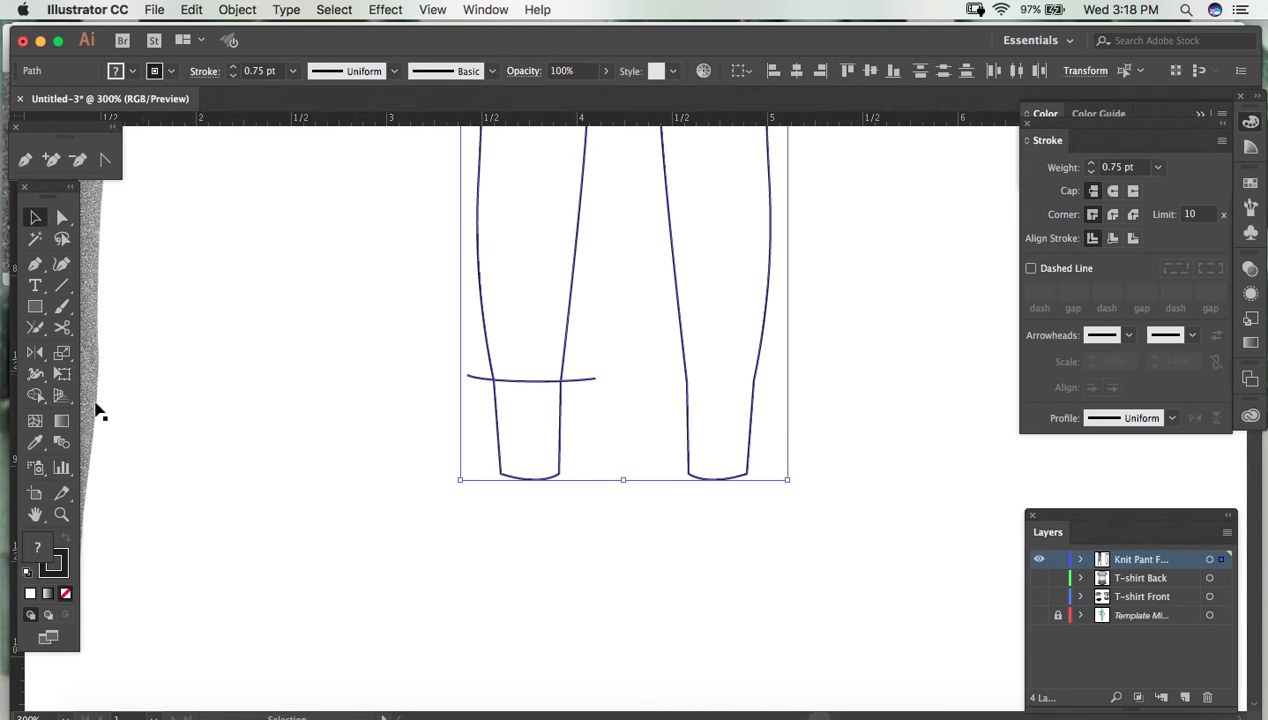
{"action": "left_click", "coordinate": [36, 398]}
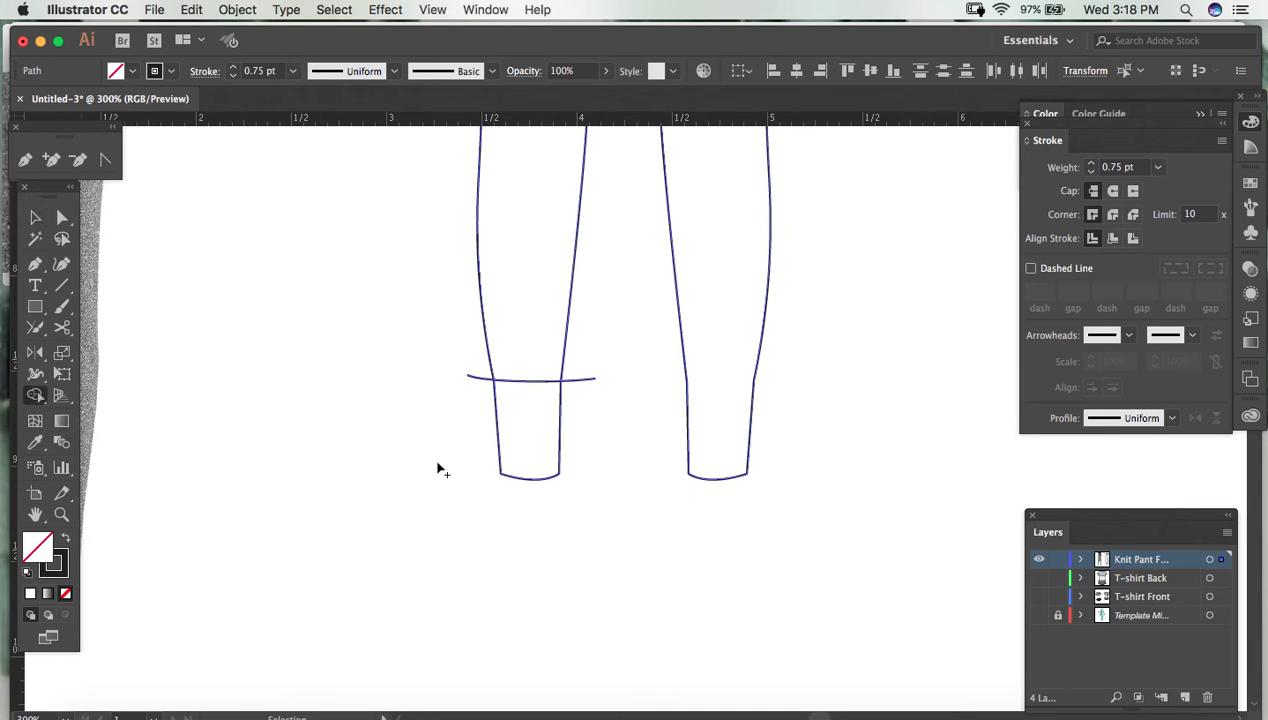
{"action": "left_click", "coordinate": [524, 438]}
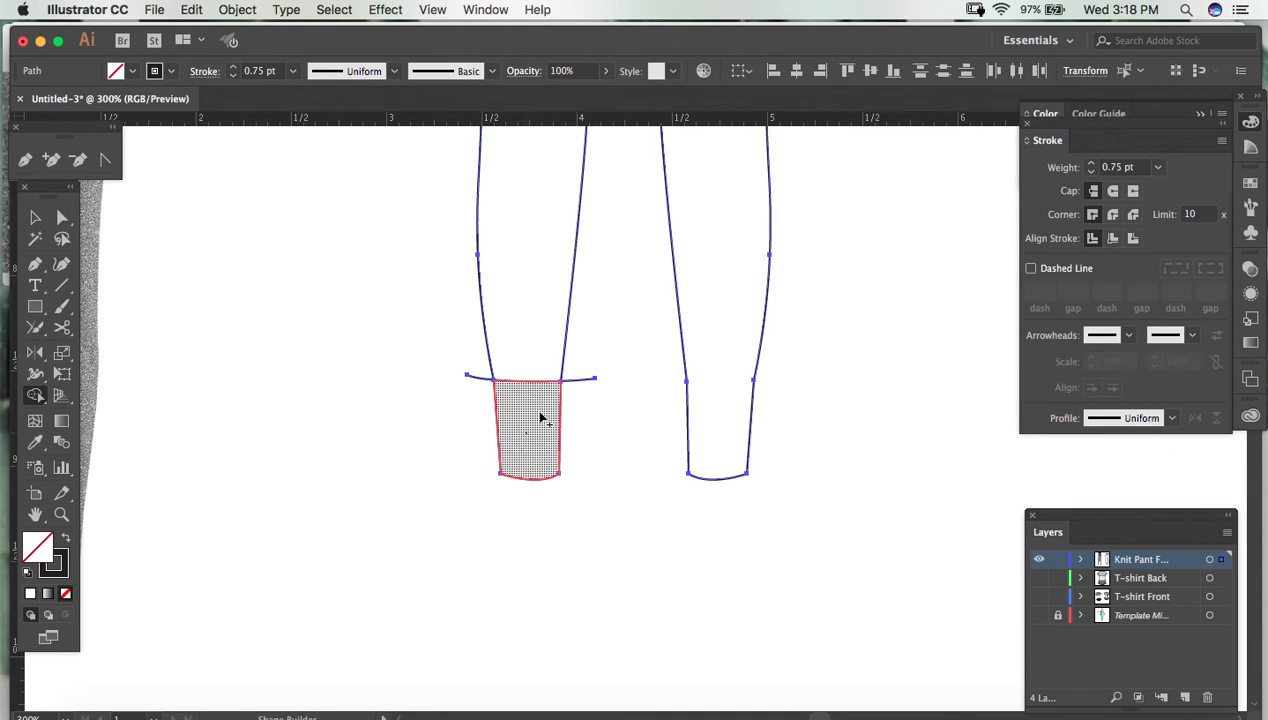
{"action": "left_click", "coordinate": [526, 320]}
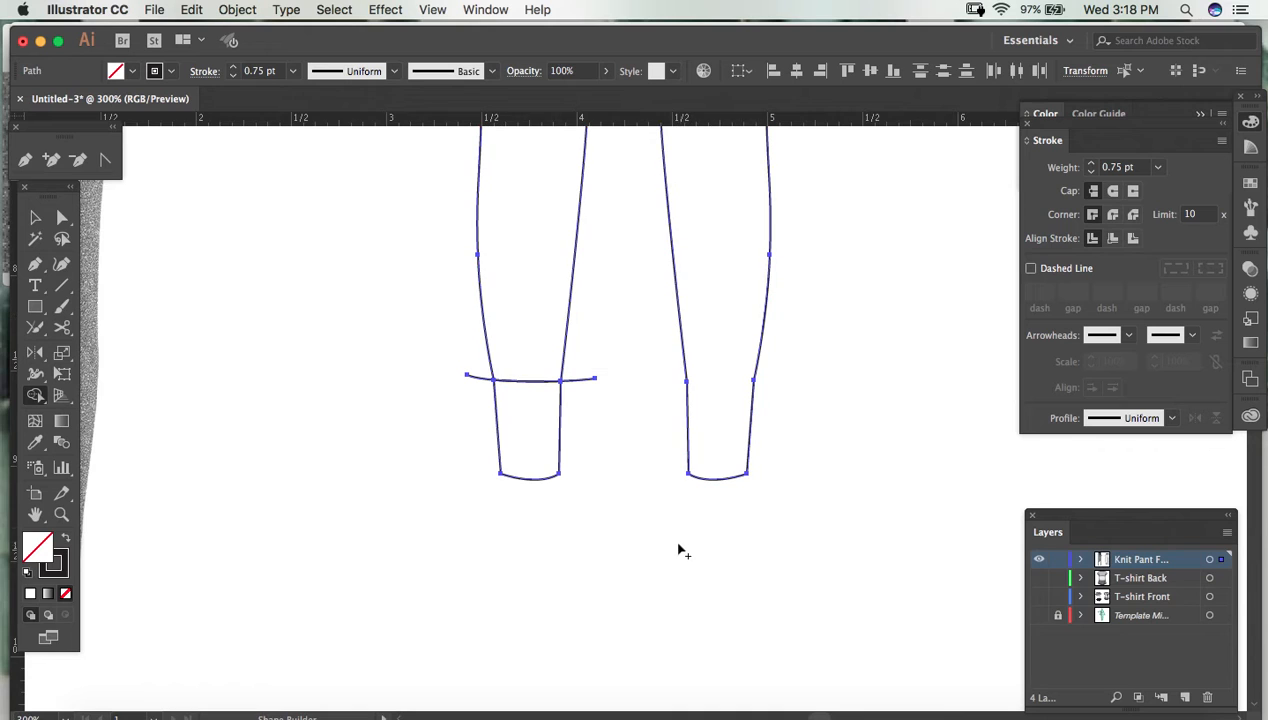
- Trim off both ends of the seam line that overhang the left leg, and clear the selection
{"action": "left_click", "coordinate": [597, 383], "text": "alt"}
{"action": "left_click", "coordinate": [466, 377]}
{"action": "left_click", "coordinate": [469, 377], "text": "alt"}
{"action": "key", "text": "a"}
{"action": "left_click", "coordinate": [630, 460]}
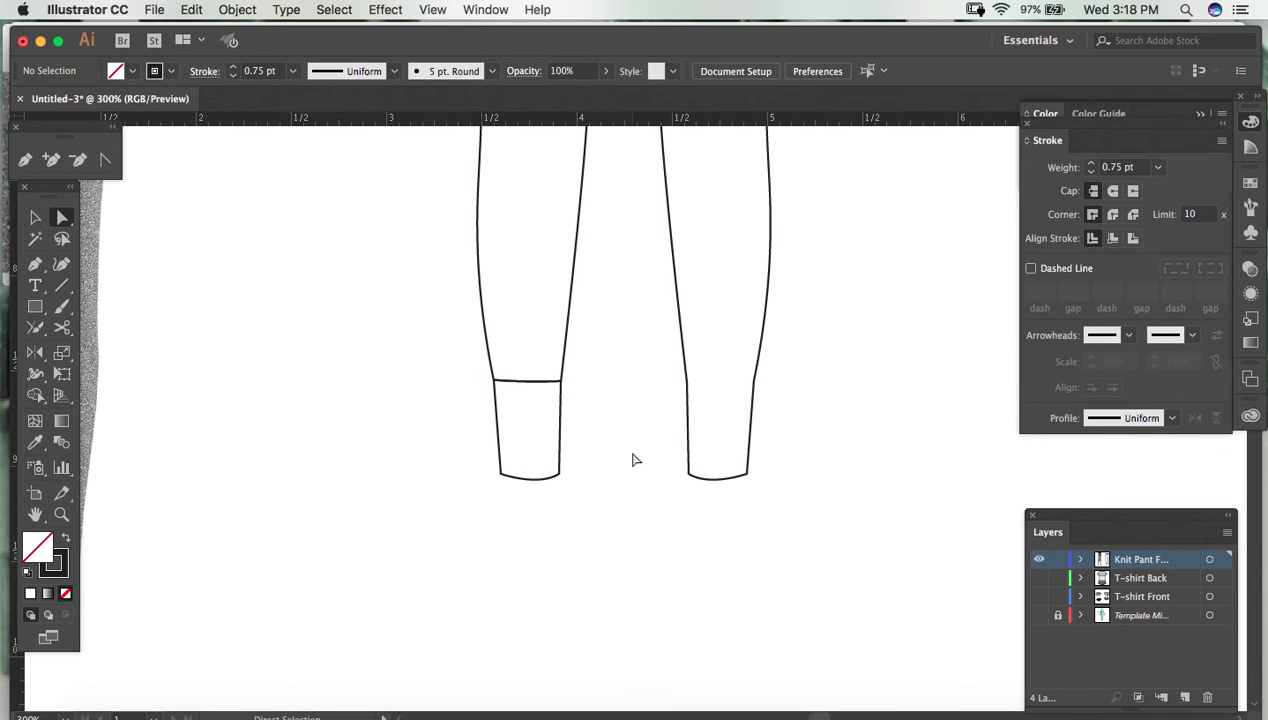
- Draw a shallow downward-curving line with the Pen tool across the middle of the left cuff, reaching past both sides
{"action": "left_click_drag", "start_coordinate": [376, 444], "coordinate": [354, 425]}
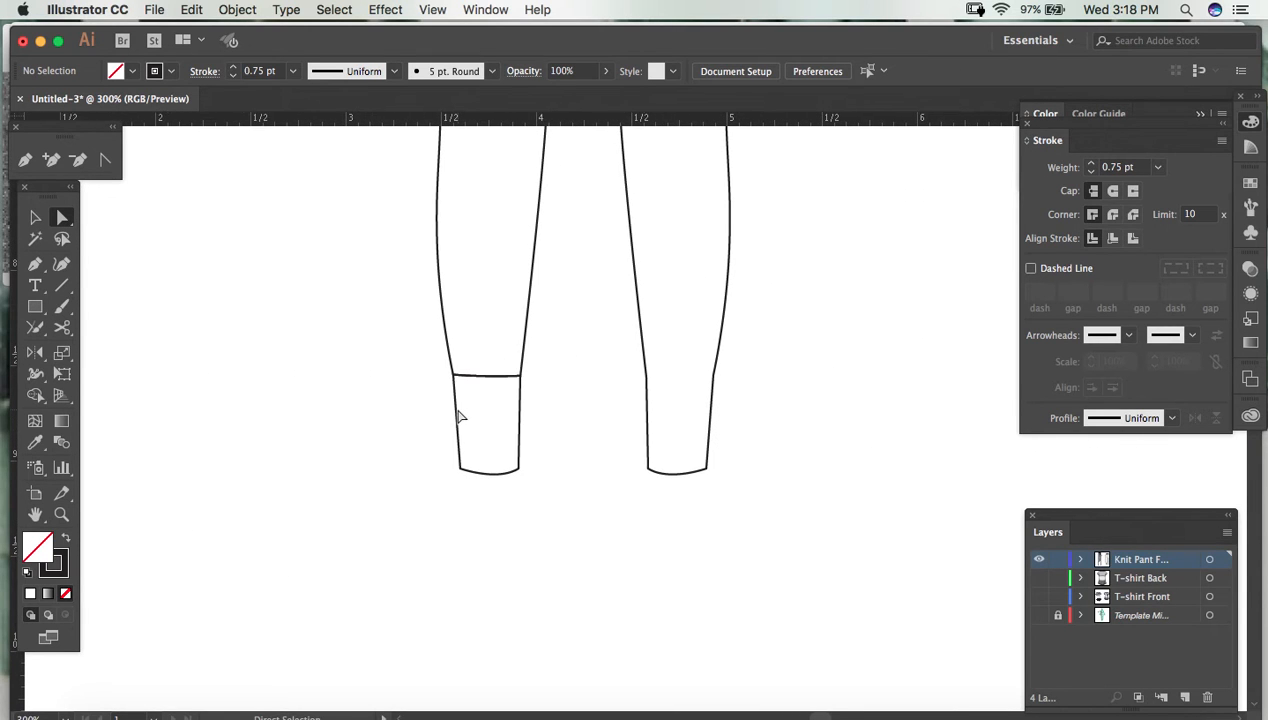
{"action": "key", "text": "v"}
{"action": "key", "text": "a"}
{"action": "key", "text": "p"}
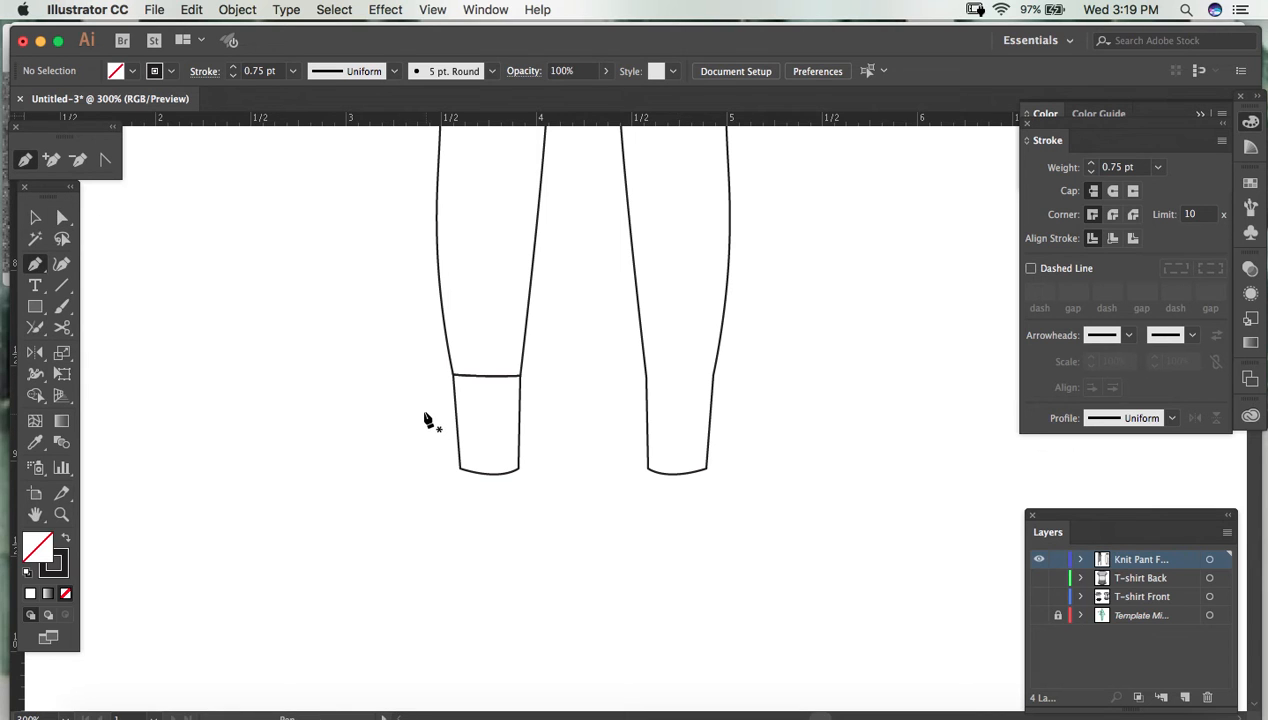
{"action": "left_click_drag", "start_coordinate": [427, 413], "coordinate": [452, 420]}
{"action": "left_click_drag", "start_coordinate": [547, 417], "coordinate": [571, 409]}
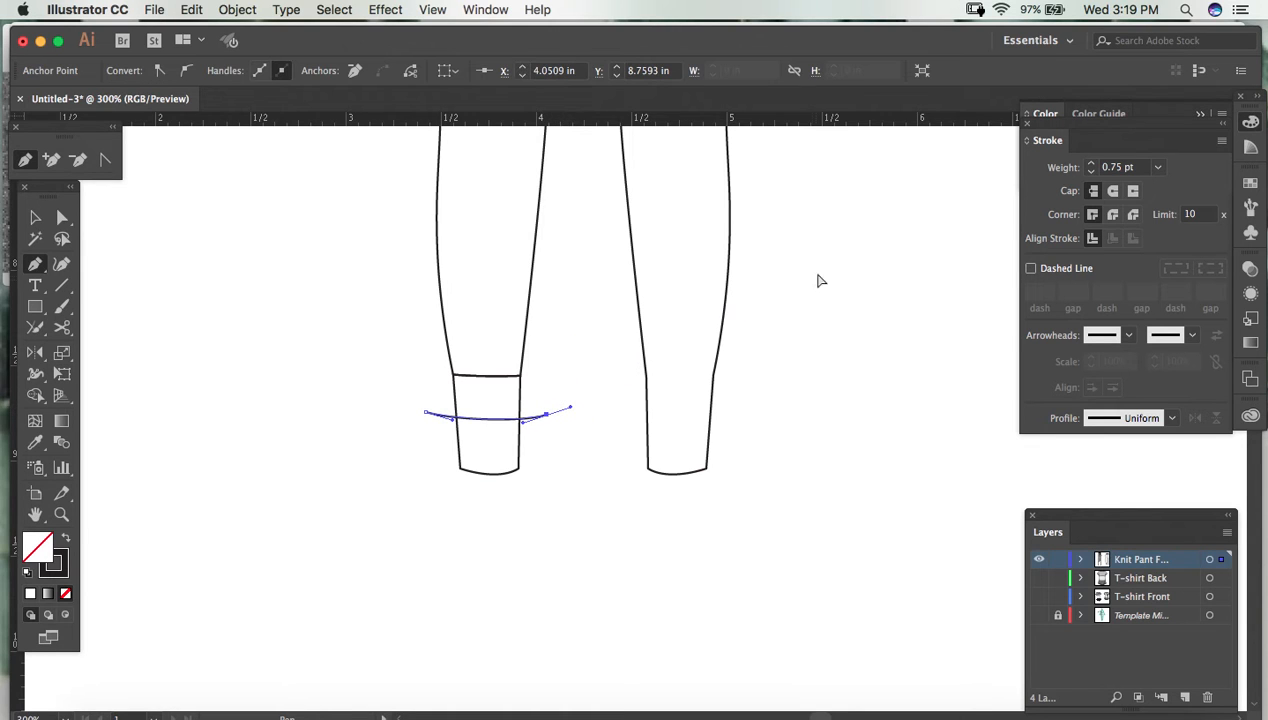
{"action": "key", "text": "a"}
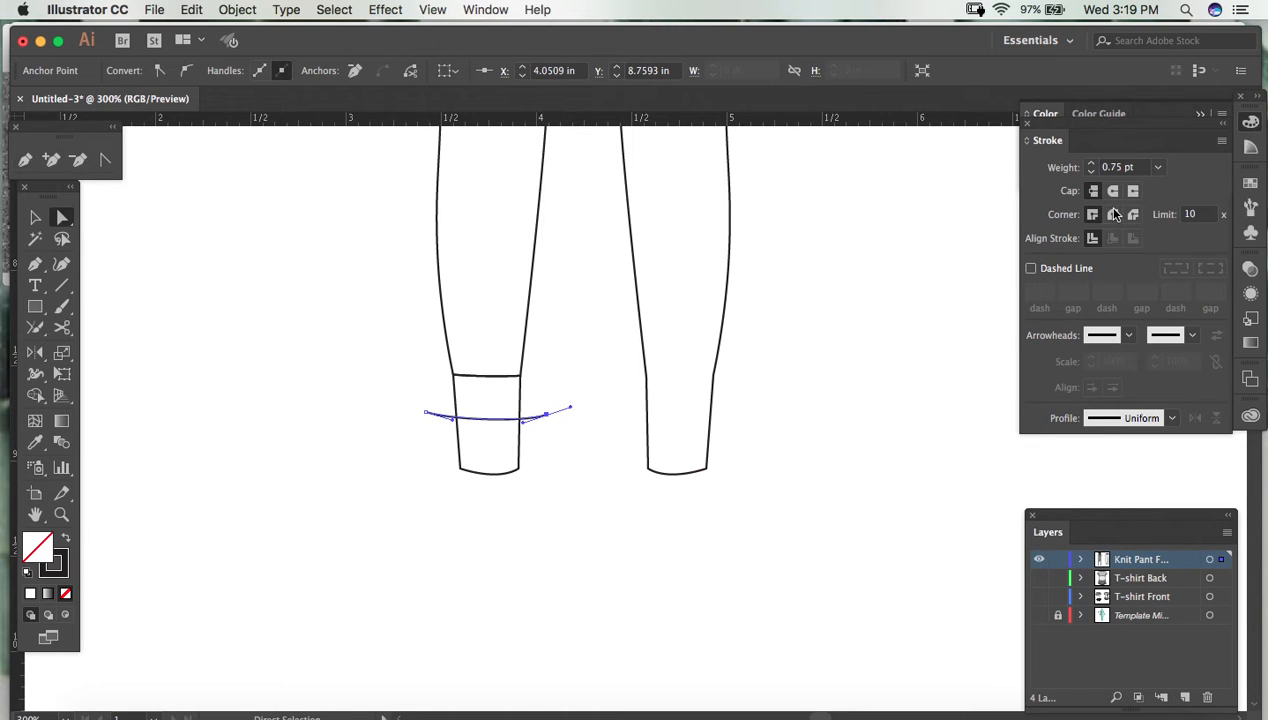
- Make the mid-cuff line a dashed stroke and thicken its weight to 50 pt to cover the cuff's height with ribs
{"action": "left_click", "coordinate": [1031, 269]}
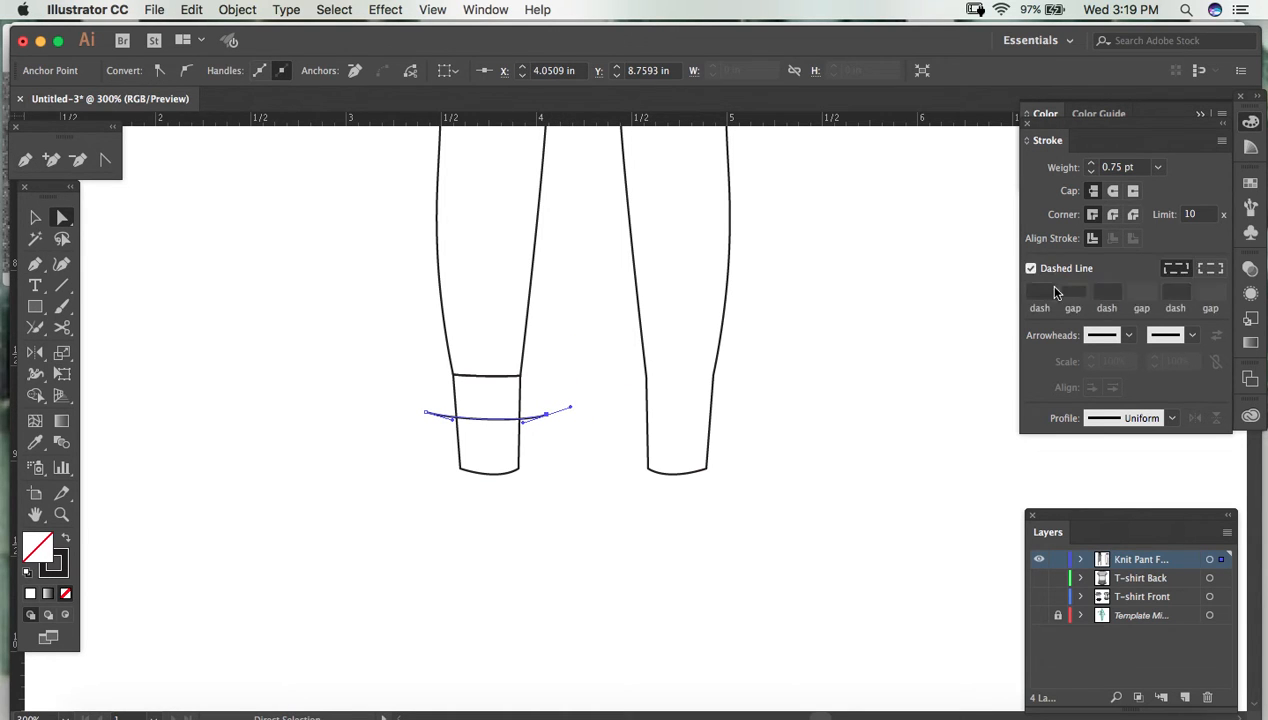
{"action": "left_click", "coordinate": [1158, 168]}
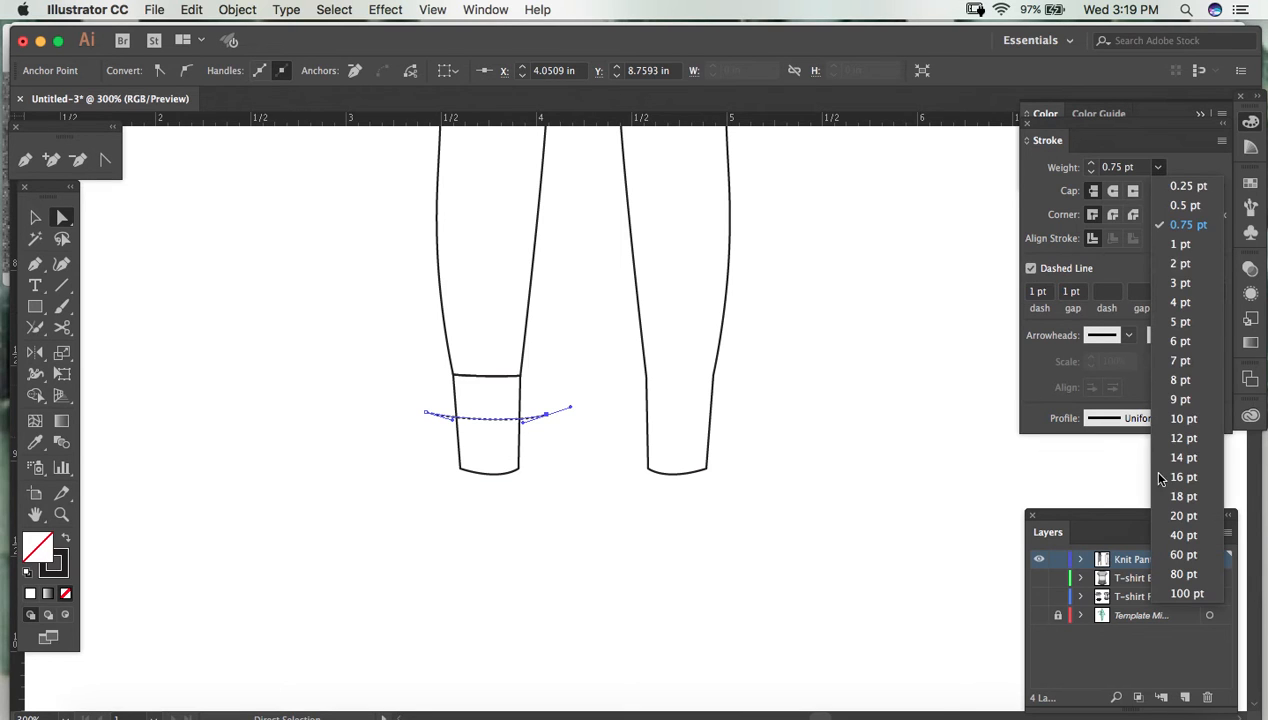
{"action": "left_click", "coordinate": [1183, 400]}
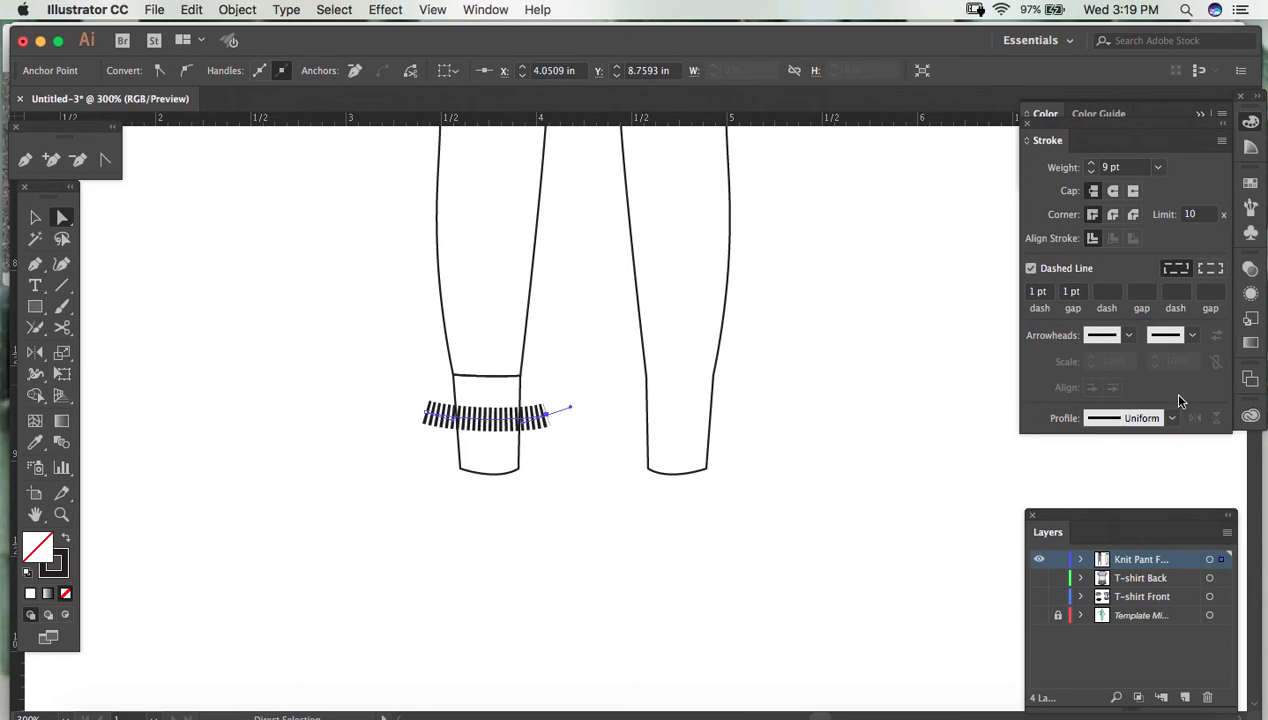
{"action": "left_click", "coordinate": [1157, 168]}
{"action": "left_click", "coordinate": [1185, 516]}
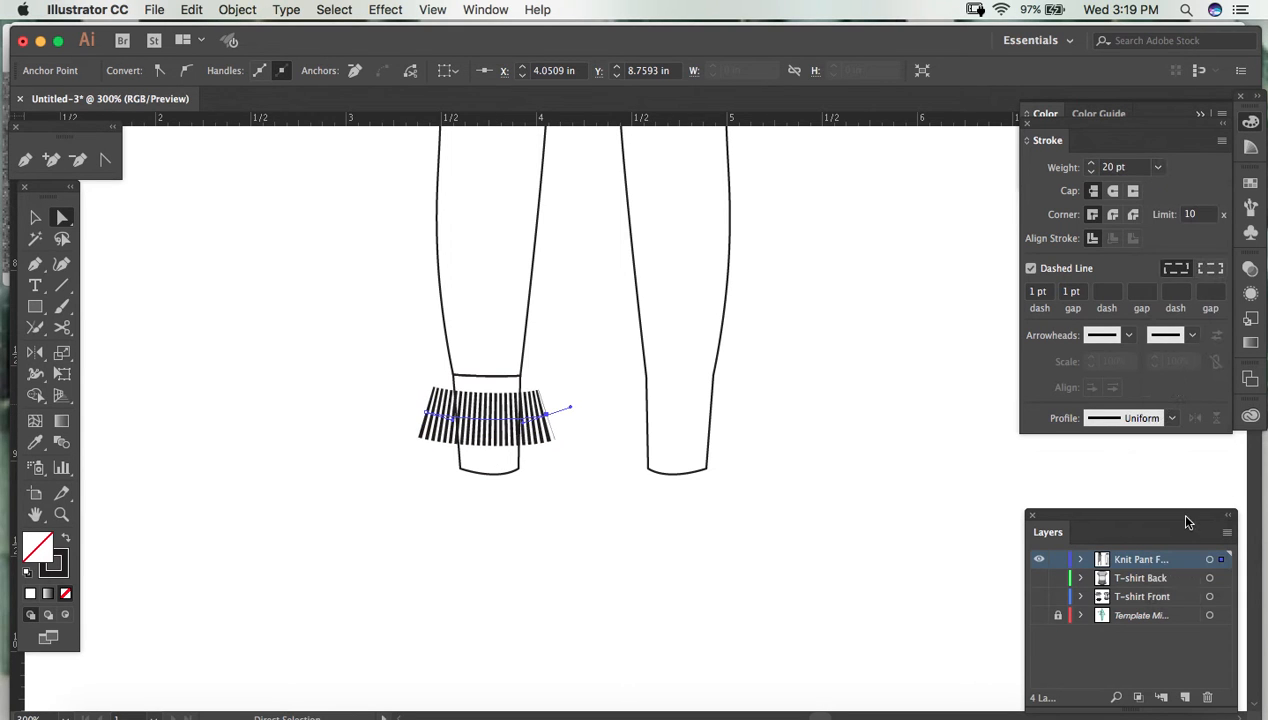
{"action": "left_click", "coordinate": [1157, 168]}
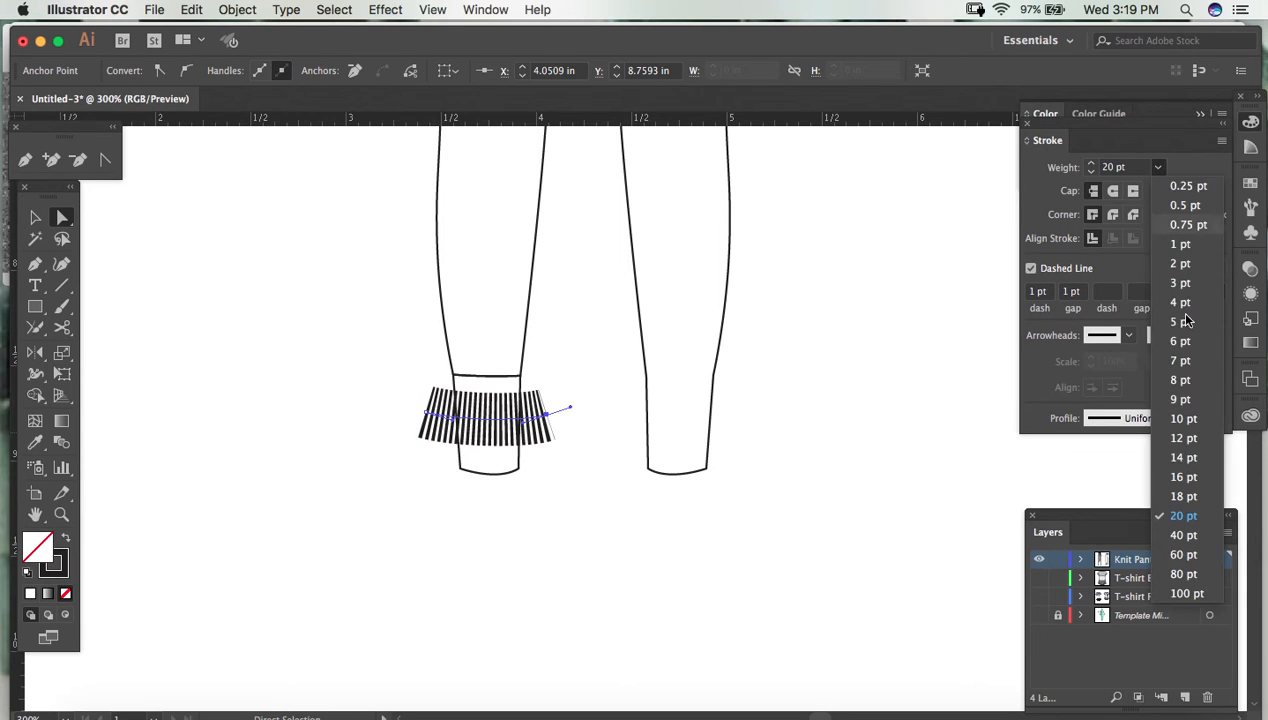
{"action": "left_click", "coordinate": [1182, 556]}
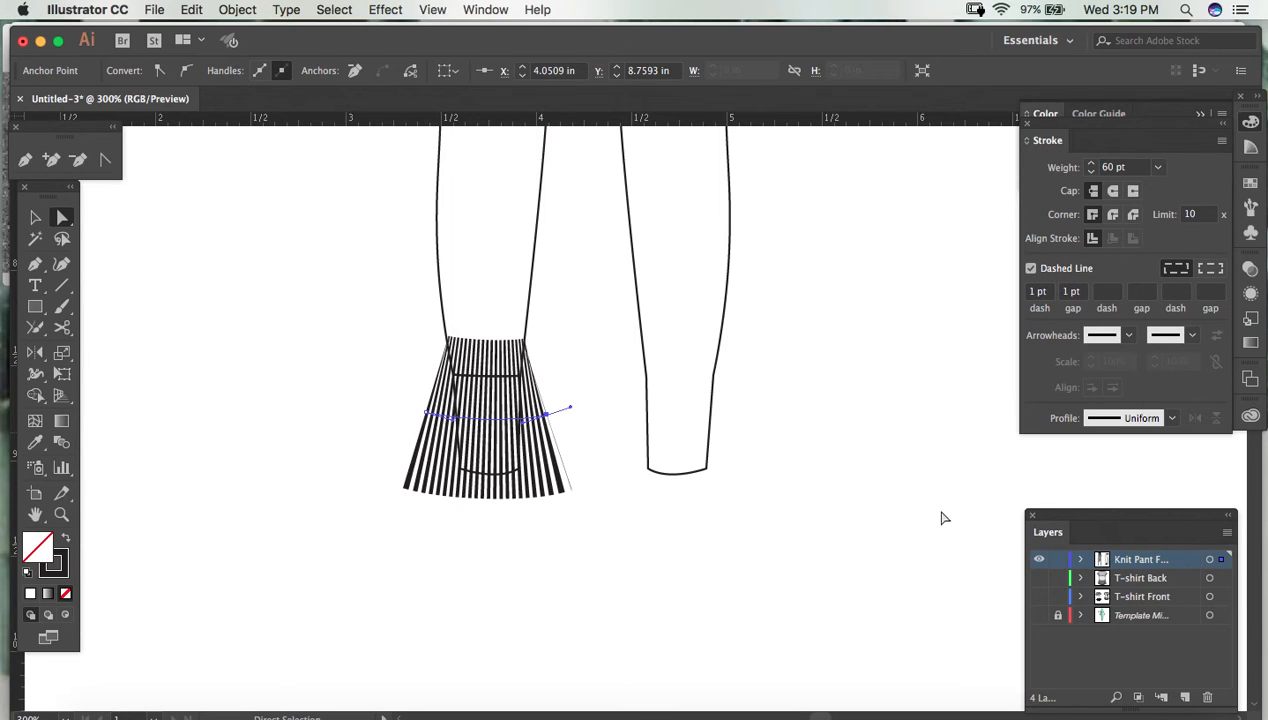
{"action": "left_click", "coordinate": [1113, 168]}
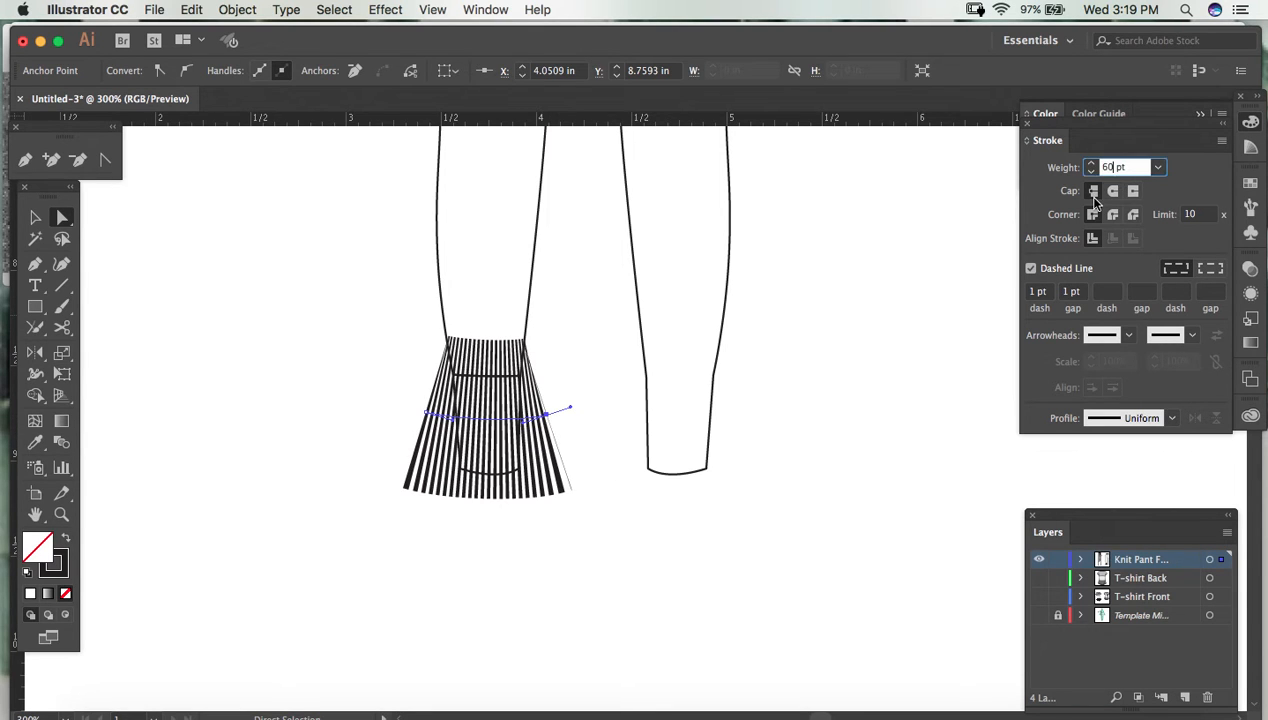
{"action": "key", "text": "BackSpace"}
{"action": "key", "text": "BackSpace"}
{"action": "key", "text": "Return"}
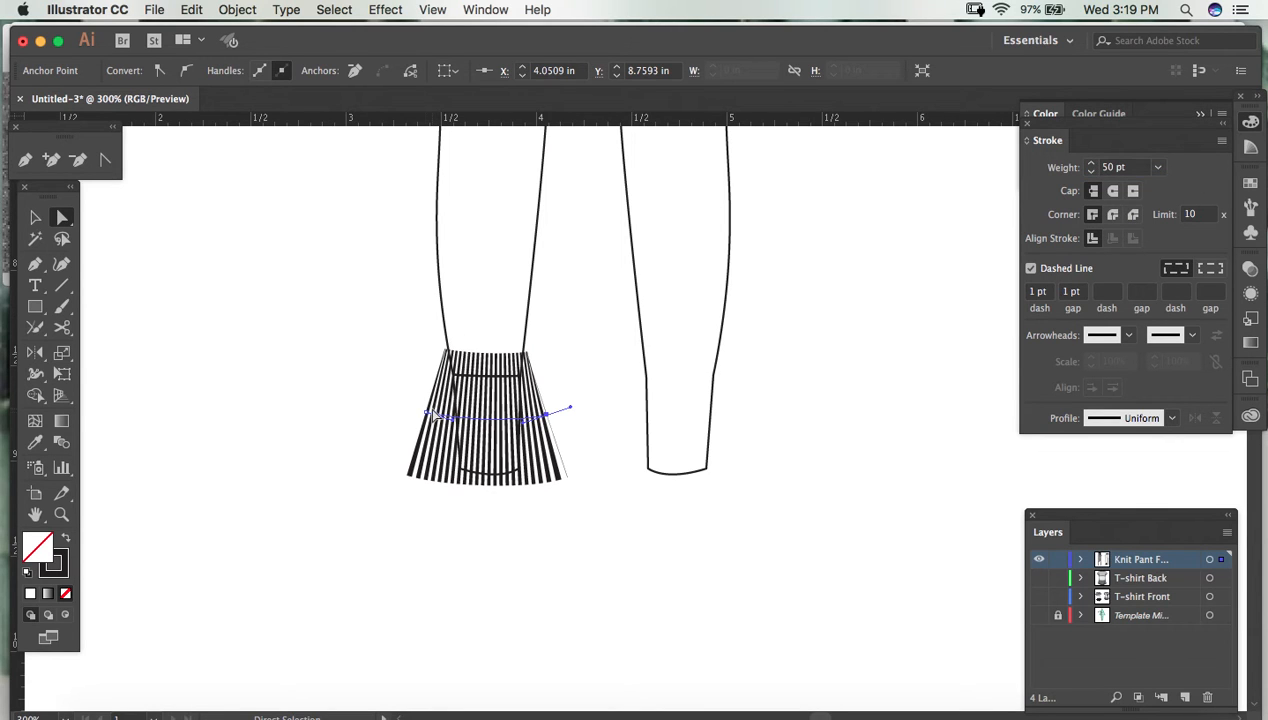
- Reshape the dashed line's end points and handles into an upward arch, with the ribs narrowing toward the hem
{"action": "left_click", "coordinate": [426, 413]}
{"action": "left_click_drag", "start_coordinate": [454, 420], "coordinate": [458, 398]}
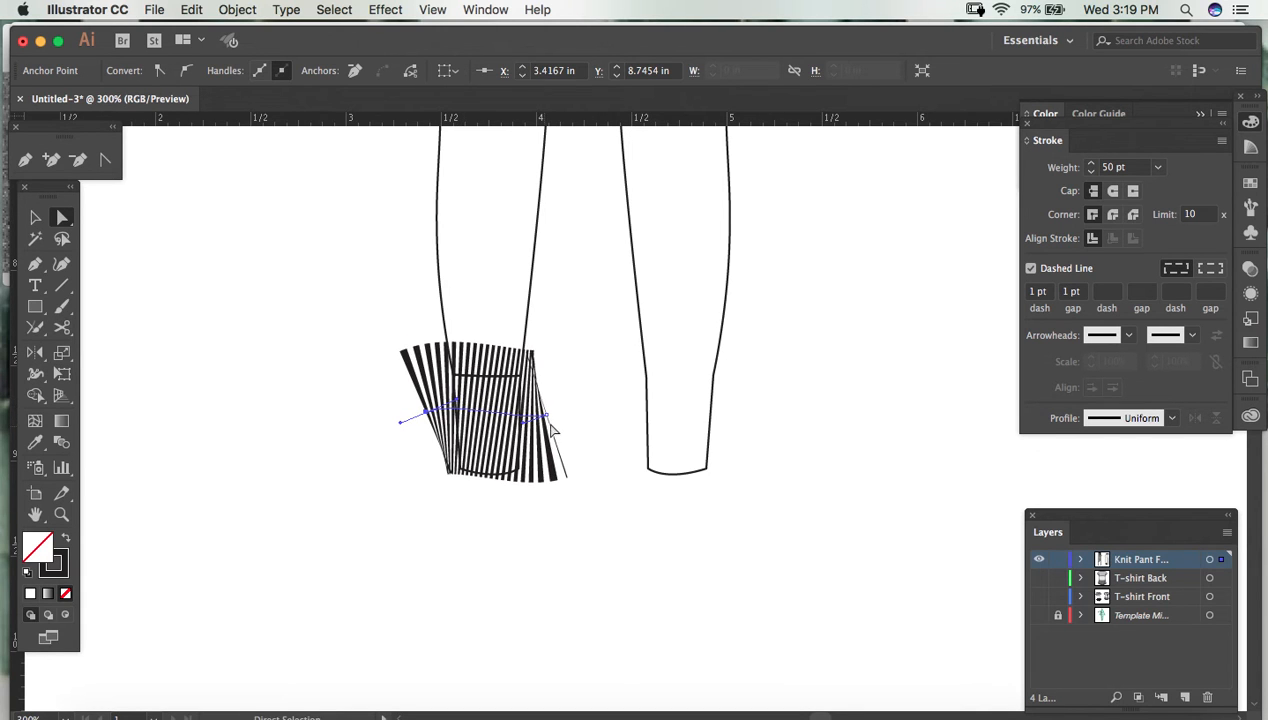
{"action": "left_click_drag", "start_coordinate": [522, 418], "coordinate": [519, 399]}
{"action": "left_click", "coordinate": [546, 414]}
{"action": "left_click", "coordinate": [527, 432]}
{"action": "mouse_move", "coordinate": [527, 428]}
{"action": "left_mouse_down"}
{"action": "mouse_move", "coordinate": [529, 391]}
{"action": "mouse_move", "coordinate": [539, 433]}
{"action": "left_mouse_up"}
{"action": "left_click", "coordinate": [575, 471]}
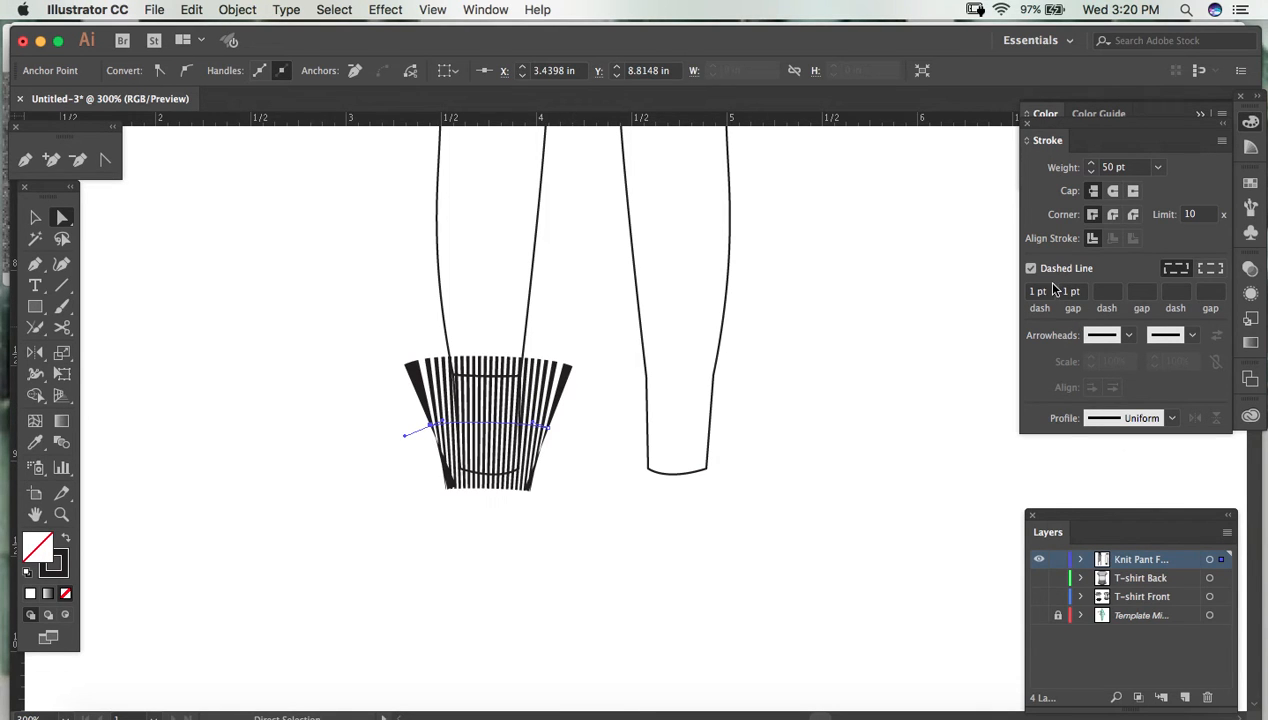
- Examine the ribbing on the reference photo's cuffs at 600% zoom and compare it with the drawn cuff
{"action": "left_click", "coordinate": [343, 499]}
{"action": "left_click", "coordinate": [309, 521]}
{"action": "left_click_drag", "start_coordinate": [309, 518], "coordinate": [951, 368]}
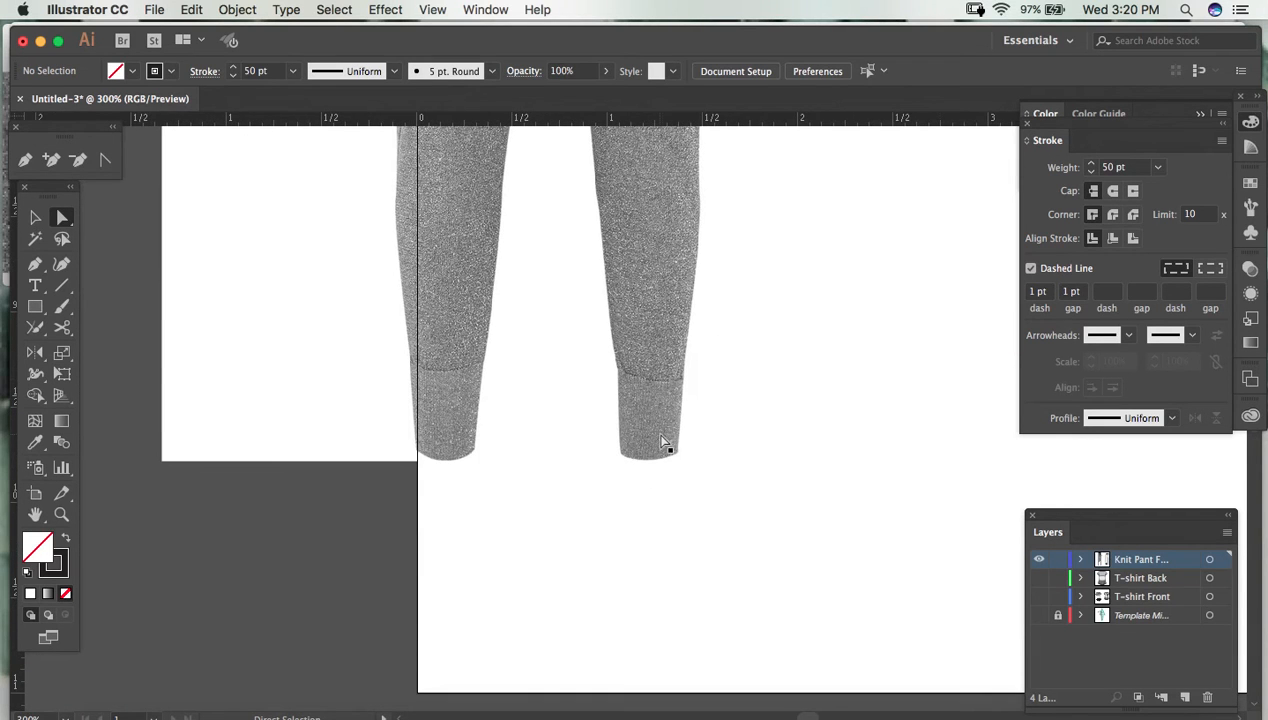
{"action": "key", "text": "super+equal"}
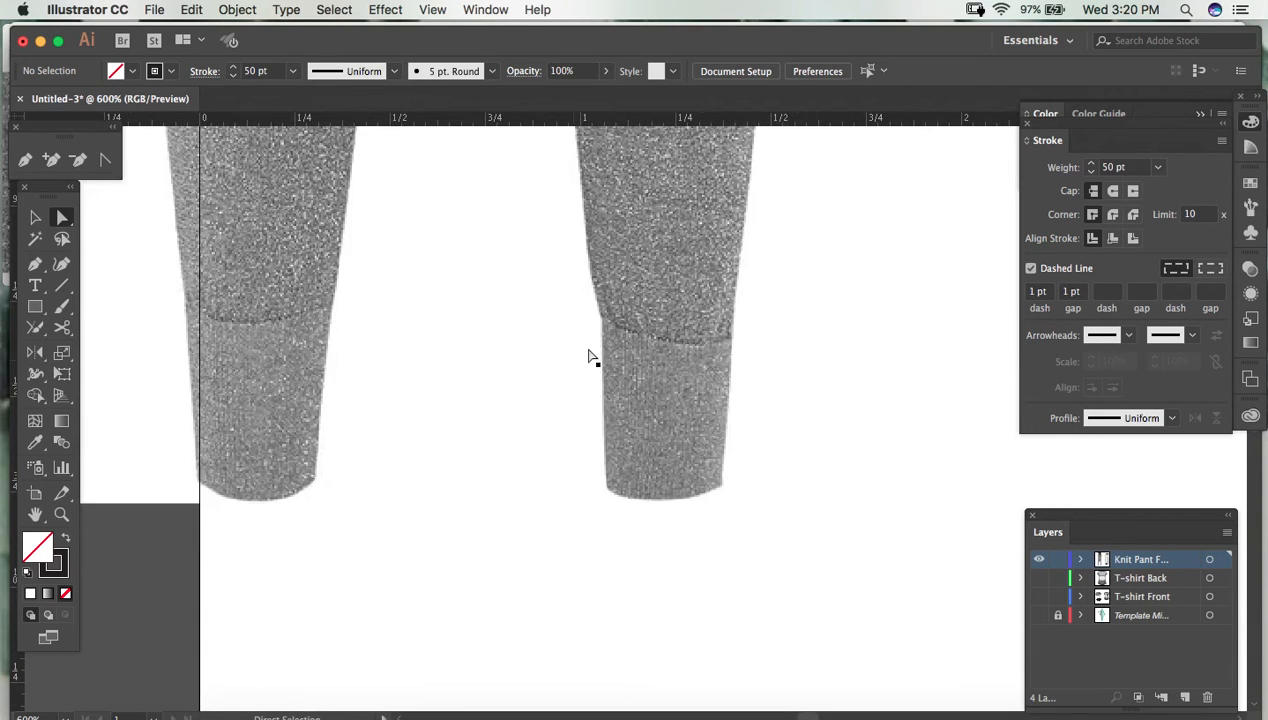
{"action": "left_click_drag", "start_coordinate": [823, 460], "coordinate": [138, 457]}
{"action": "left_click_drag", "start_coordinate": [548, 543], "coordinate": [82, 676]}
{"action": "left_click_drag", "start_coordinate": [655, 540], "coordinate": [701, 667]}
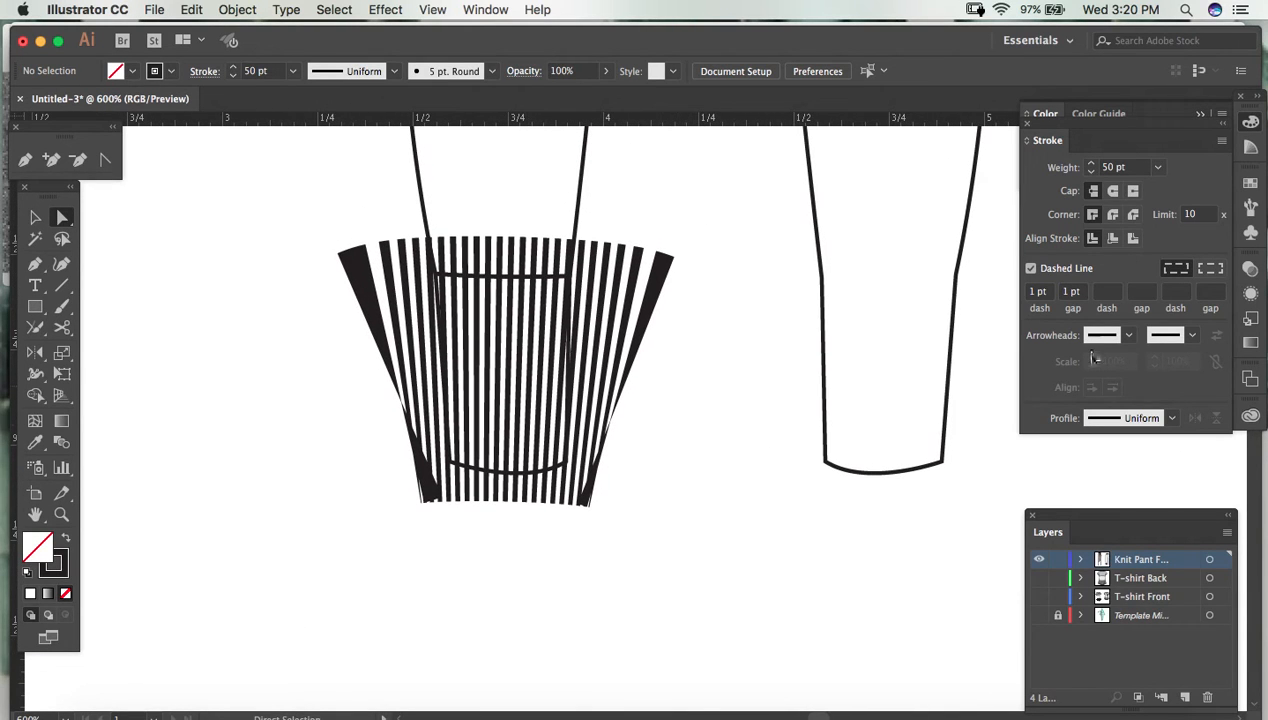
- Try to set the dash to 0.1 pt and the gap to 0.5 pt without the rib line selected
{"action": "key", "text": "BackSpace"}
{"action": "left_click", "coordinate": [1068, 291]}
{"action": "key", "text": "BackSpace"}
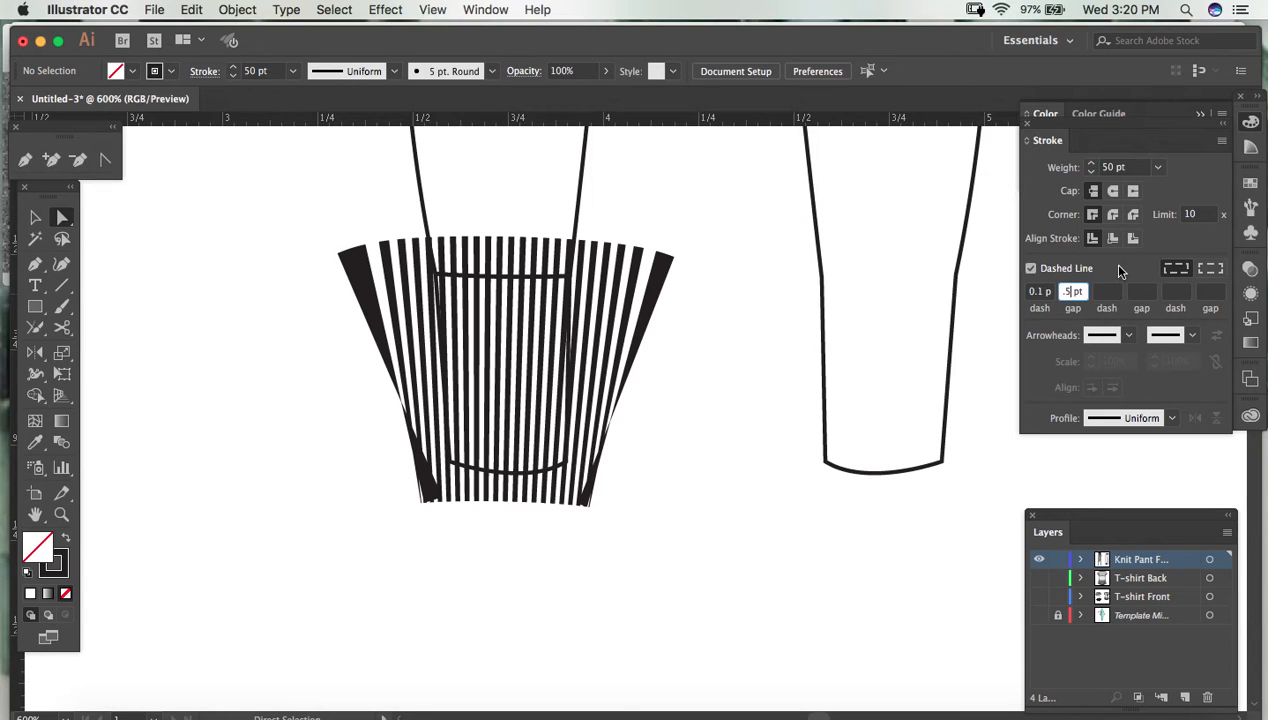
- Set the cuff rib line's dash to 0.15 pt and its gap to 0.5 pt for finer ribbing
{"action": "left_click", "coordinate": [651, 382]}
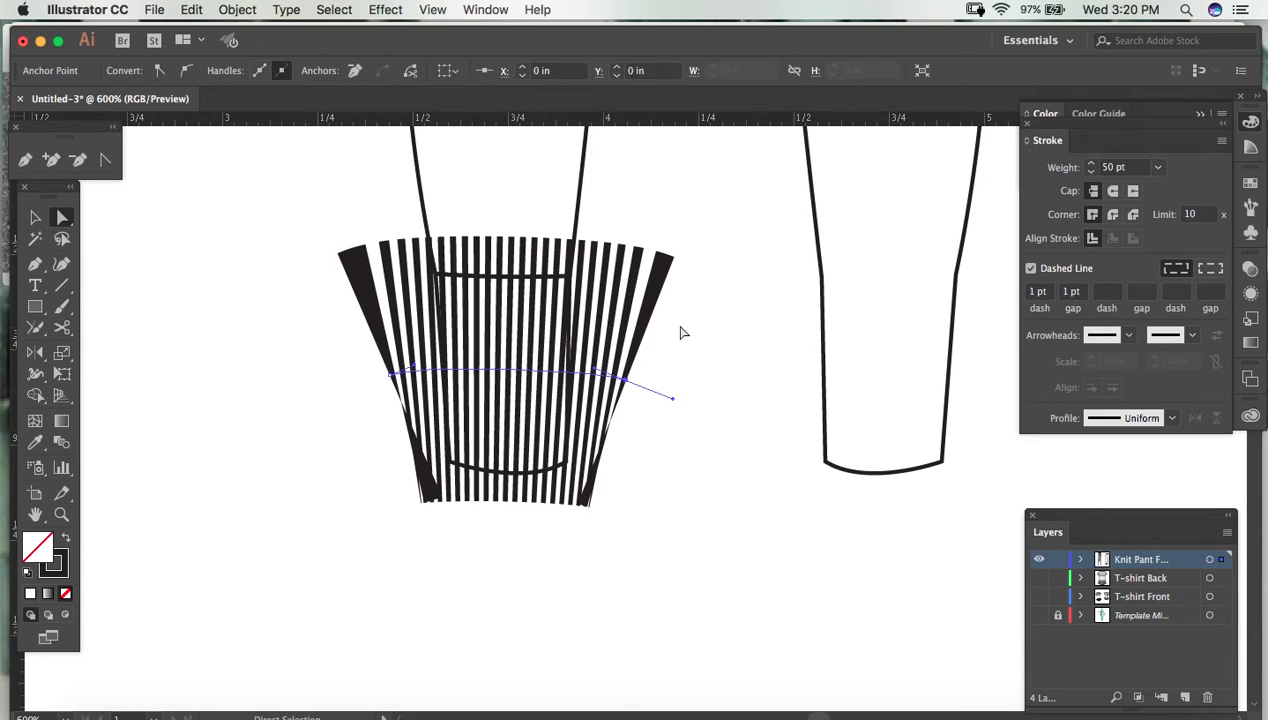
{"action": "key", "text": "v"}
{"action": "left_click_drag", "start_coordinate": [679, 414], "coordinate": [606, 318]}
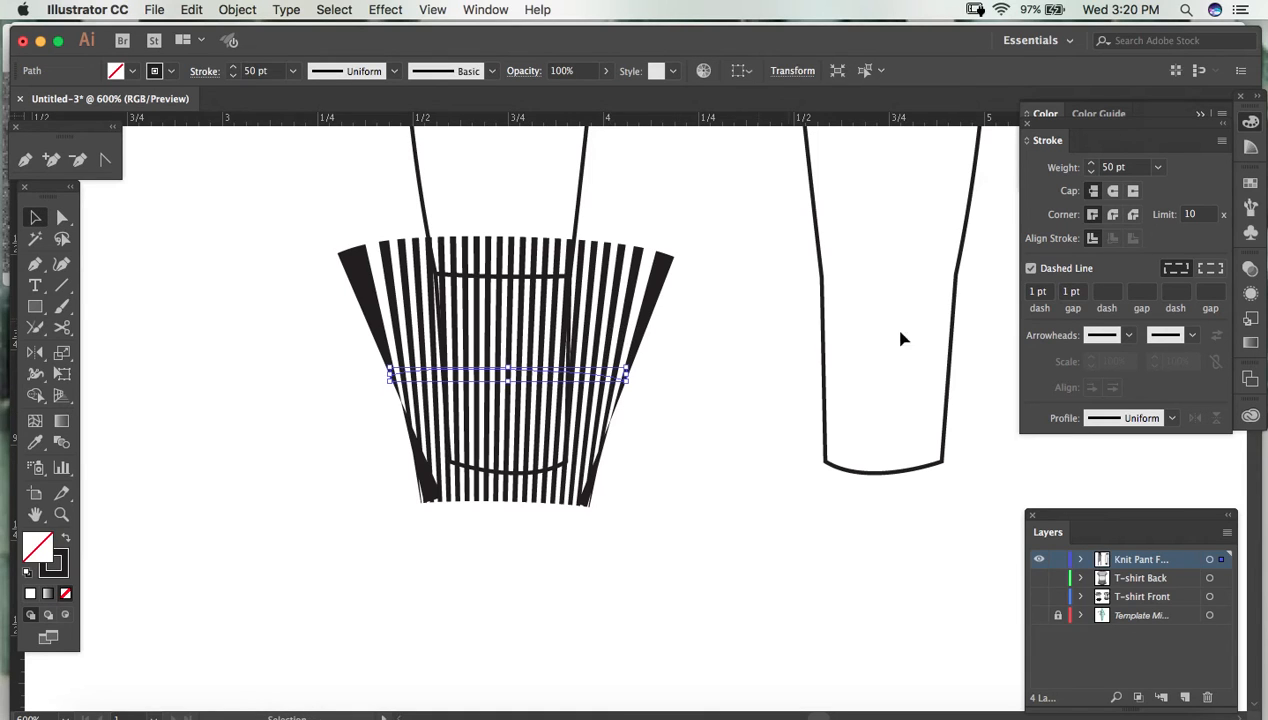
{"action": "left_click", "coordinate": [1037, 291]}
{"action": "key", "text": "BackSpace"}
{"action": "type", "text": ".15"}
{"action": "key", "text": "Tab"}
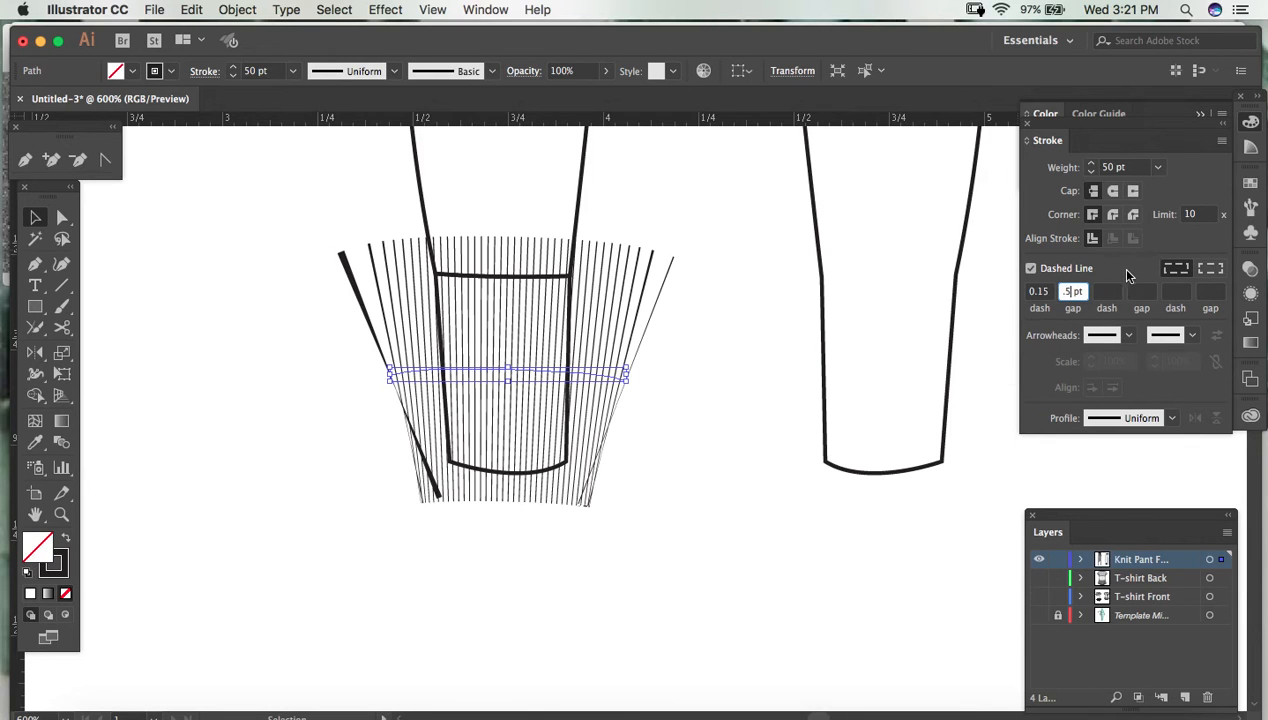
{"action": "key", "text": "Return"}
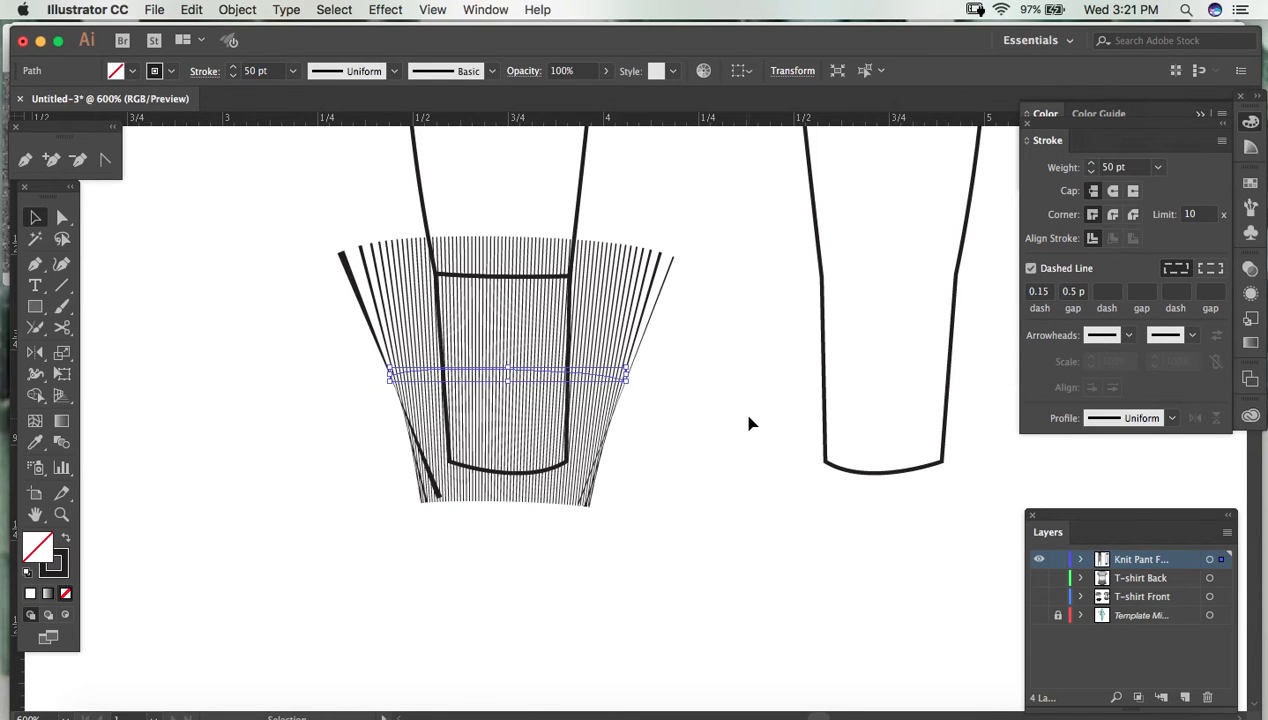
- Examine the cuff ribbing from the full-pant view and close up to judge the spacing of the rib lines
{"action": "left_click", "coordinate": [749, 420]}
{"action": "key", "text": "super+minus"}
{"action": "key", "text": "super+minus"}
{"action": "key", "text": "super+minus"}
{"action": "key", "text": "super+minus"}
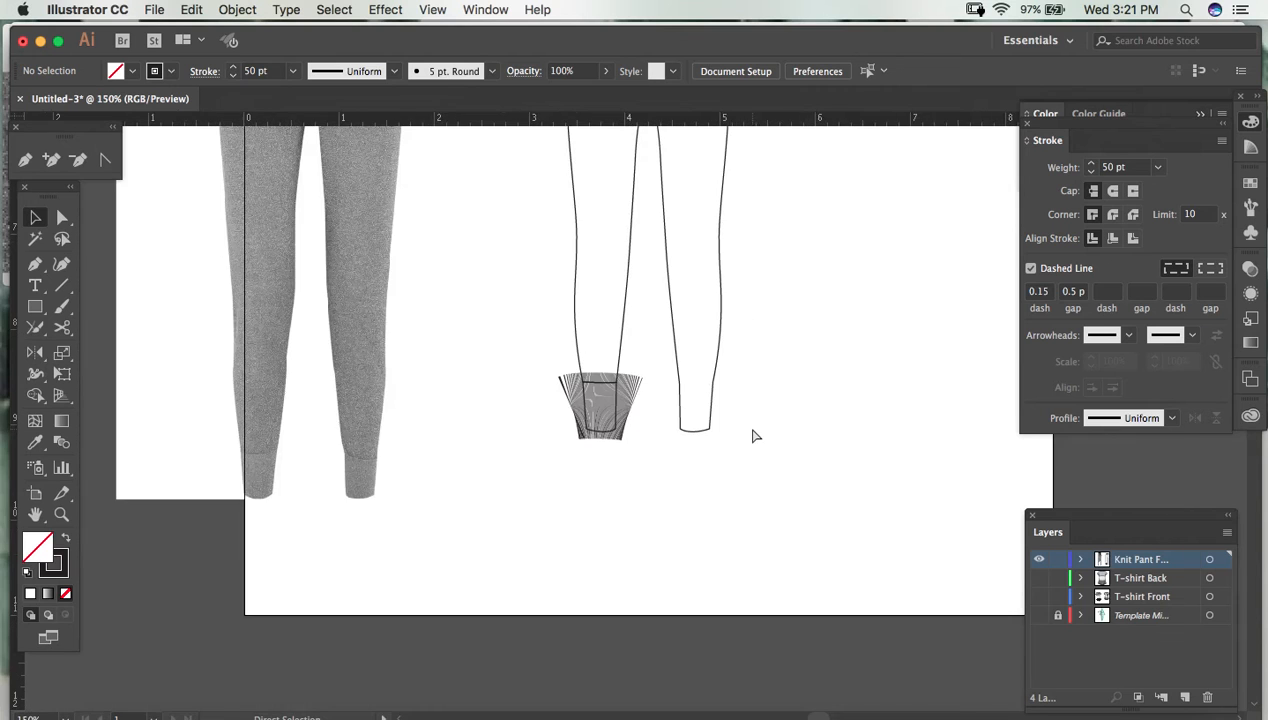
{"action": "key", "text": "super+equal"}
{"action": "key", "text": "super+equal"}
{"action": "key", "text": "super+equal"}
{"action": "key", "text": "super+equal"}
{"action": "key", "text": "super+equal"}
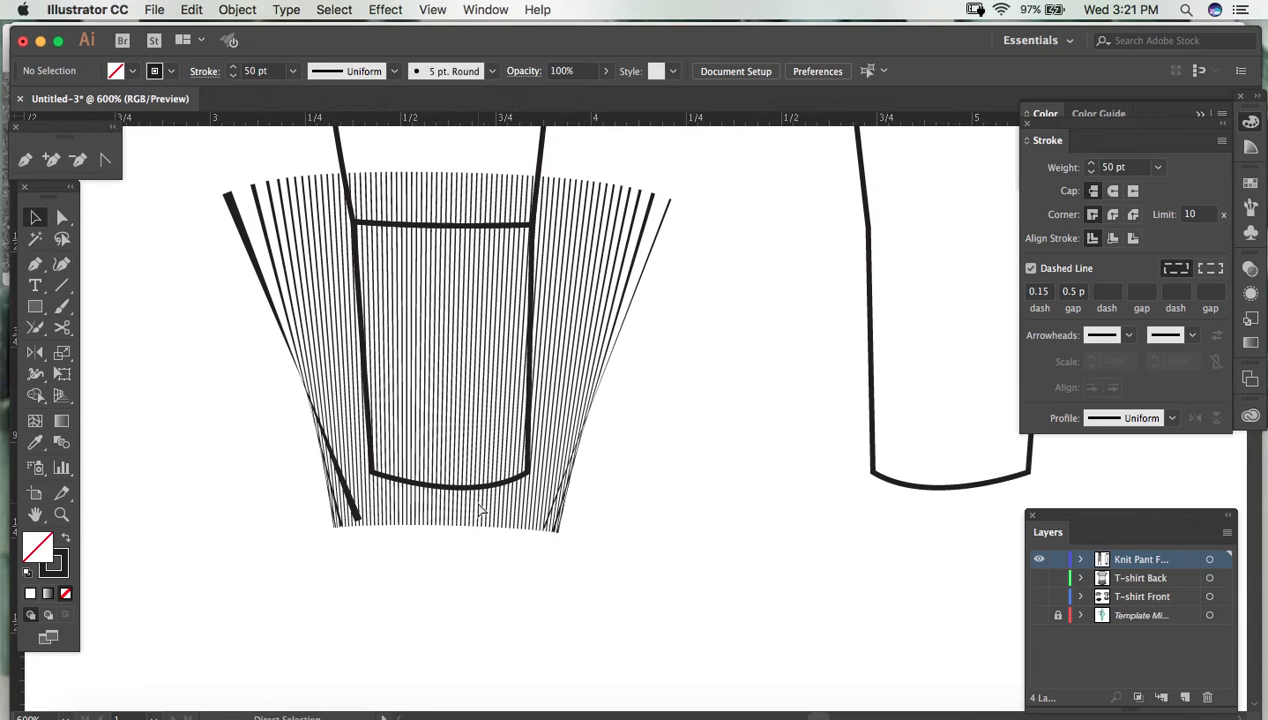
{"action": "key", "text": "super+minus"}
{"action": "key", "text": "super+minus"}
{"action": "key", "text": "super+minus"}
{"action": "key", "text": "super+minus"}
{"action": "key", "text": "super+minus"}
{"action": "key", "text": "super+minus"}
{"action": "key", "text": "super+minus"}
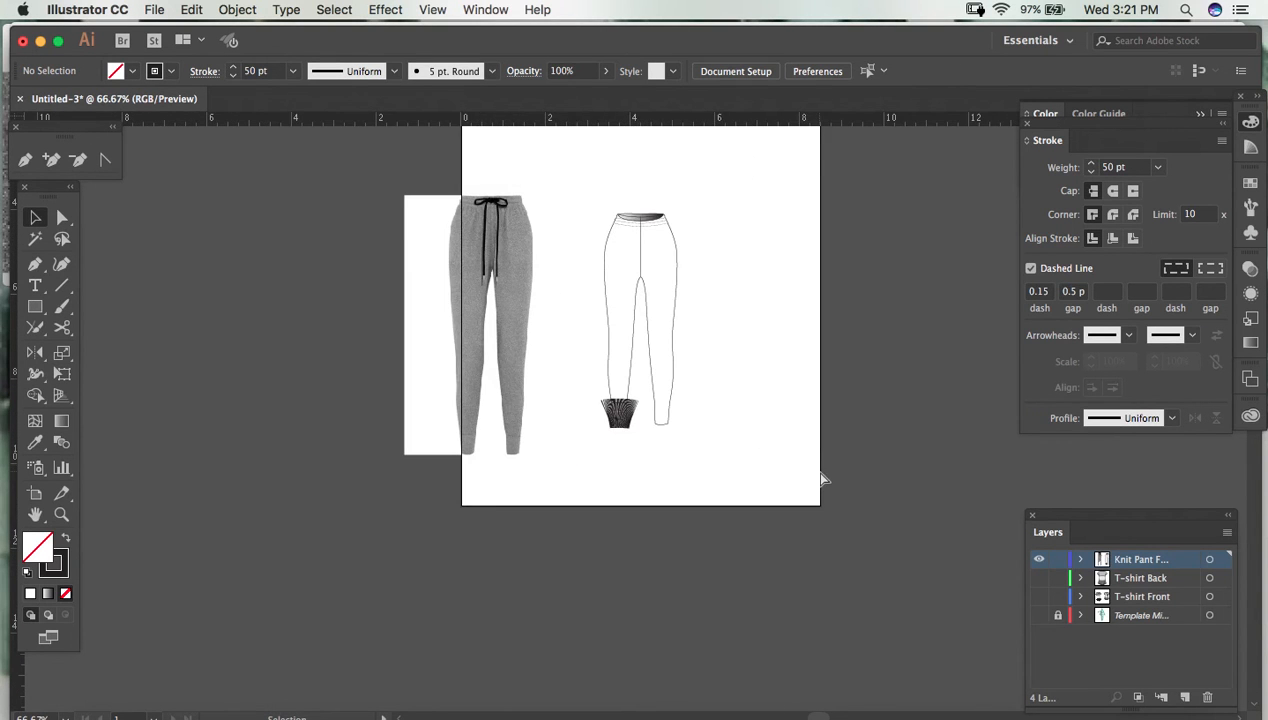
{"action": "key", "text": "super+equal"}
{"action": "key", "text": "super+equal"}
{"action": "key", "text": "super+equal"}
{"action": "key", "text": "super+equal"}
{"action": "key", "text": "super+equal"}
{"action": "key", "text": "super+equal"}
{"action": "key", "text": "super+equal"}
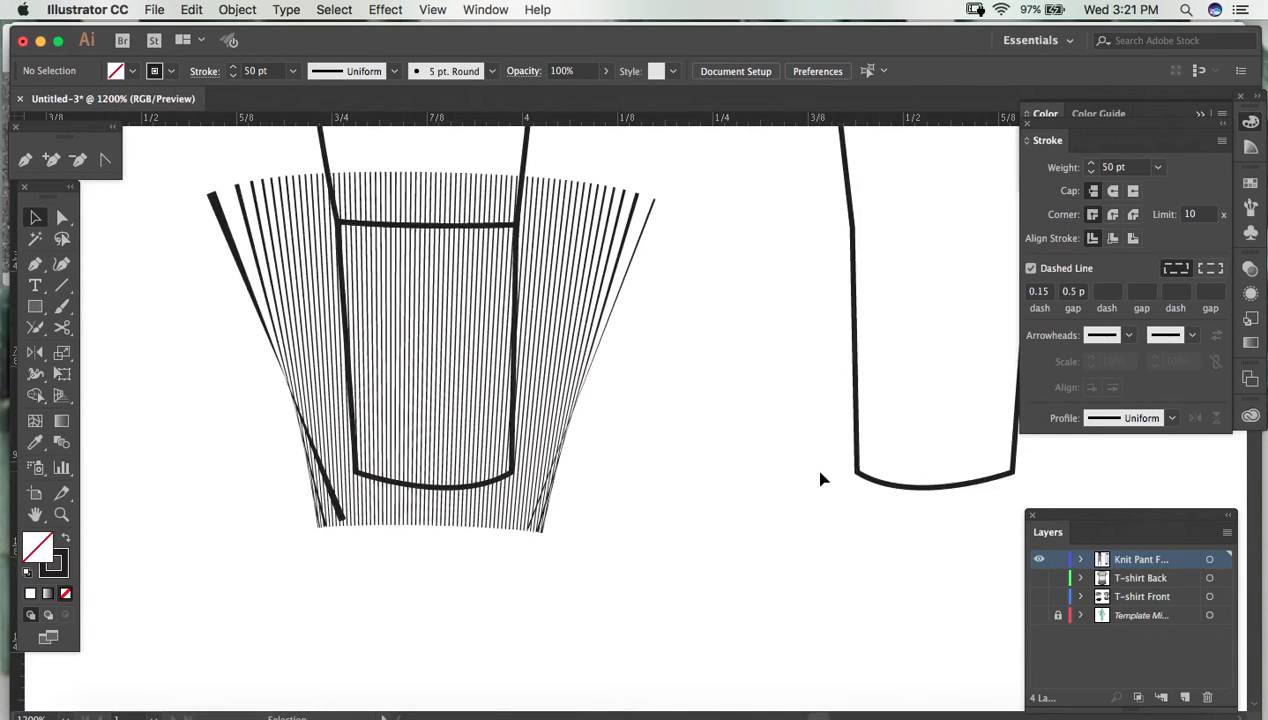
- Set the cuff rib line's dash gap to 1 pt for wider rib spacing
{"action": "left_click", "coordinate": [1072, 290]}
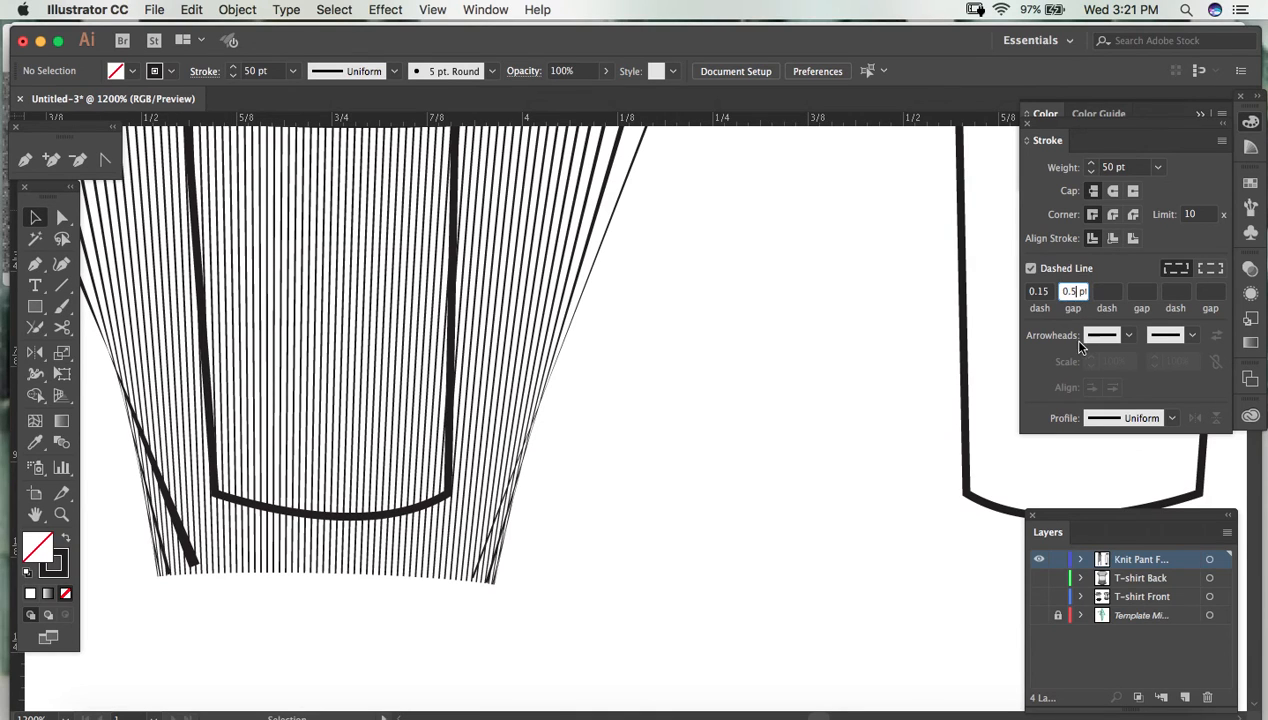
{"action": "type", "text": "1"}
{"action": "left_click", "coordinate": [1118, 272]}
{"action": "left_click_drag", "start_coordinate": [643, 358], "coordinate": [535, 192]}
{"action": "left_click", "coordinate": [1076, 297]}
{"action": "key", "text": "BackSpace"}
{"action": "key", "text": "BackSpace"}
{"action": "key", "text": "BackSpace"}
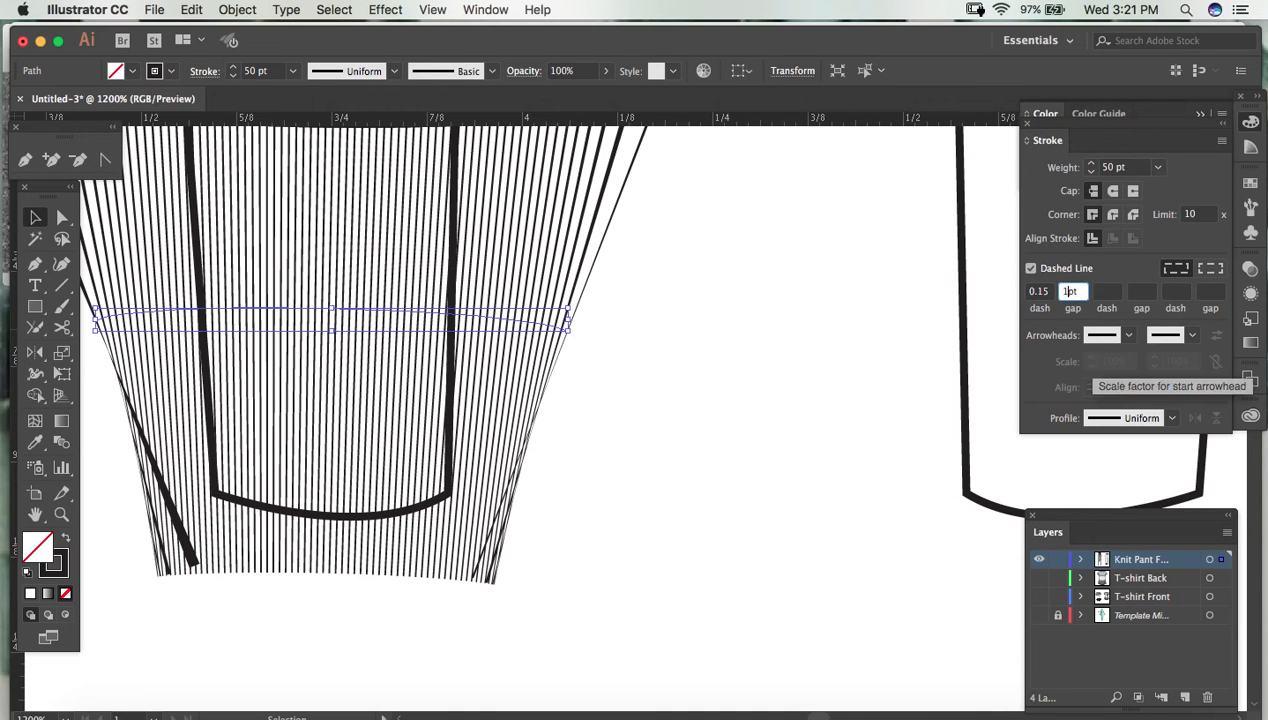
{"action": "type", "text": "1"}
{"action": "key", "text": "Return"}
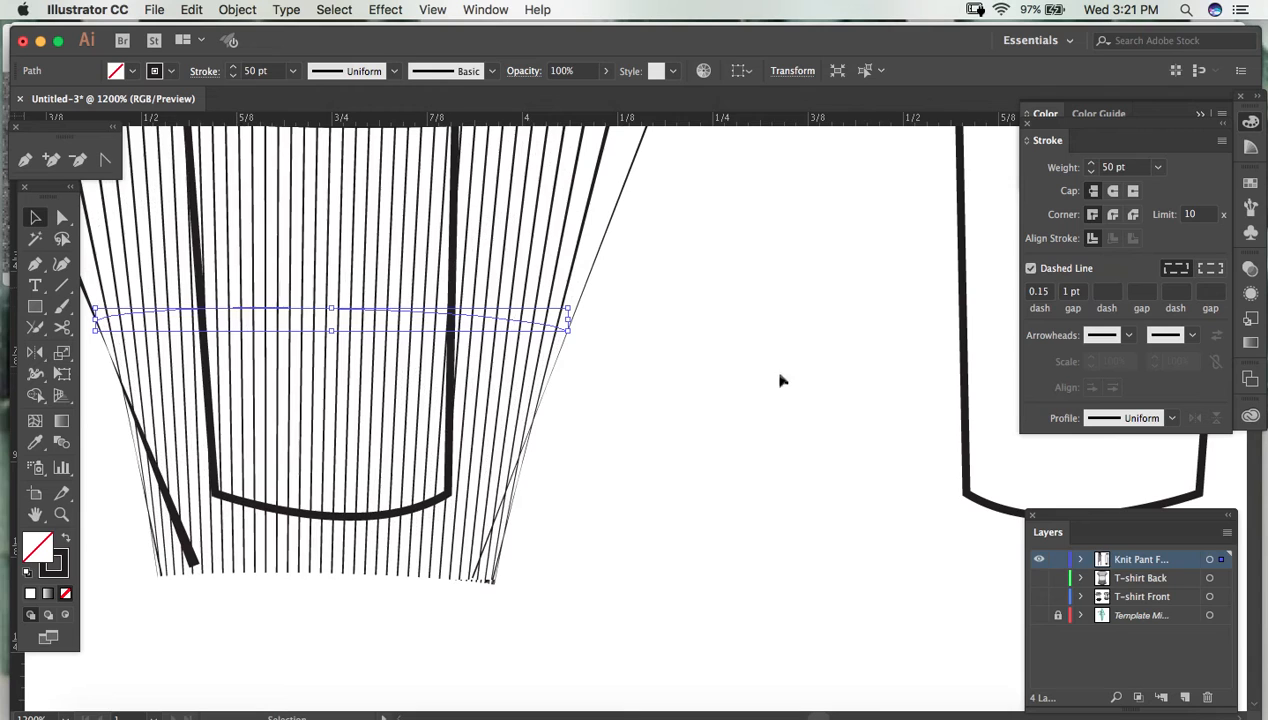
- Set the cuff rib line's dash length to 0.25 pt to thicken the ribs
{"action": "left_click", "coordinate": [1045, 296]}
{"action": "key", "text": "BackSpace"}
{"action": "key", "text": "BackSpace"}
{"action": "key", "text": "BackSpace"}
{"action": "key", "text": "BackSpace"}
{"action": "key", "text": "Return"}
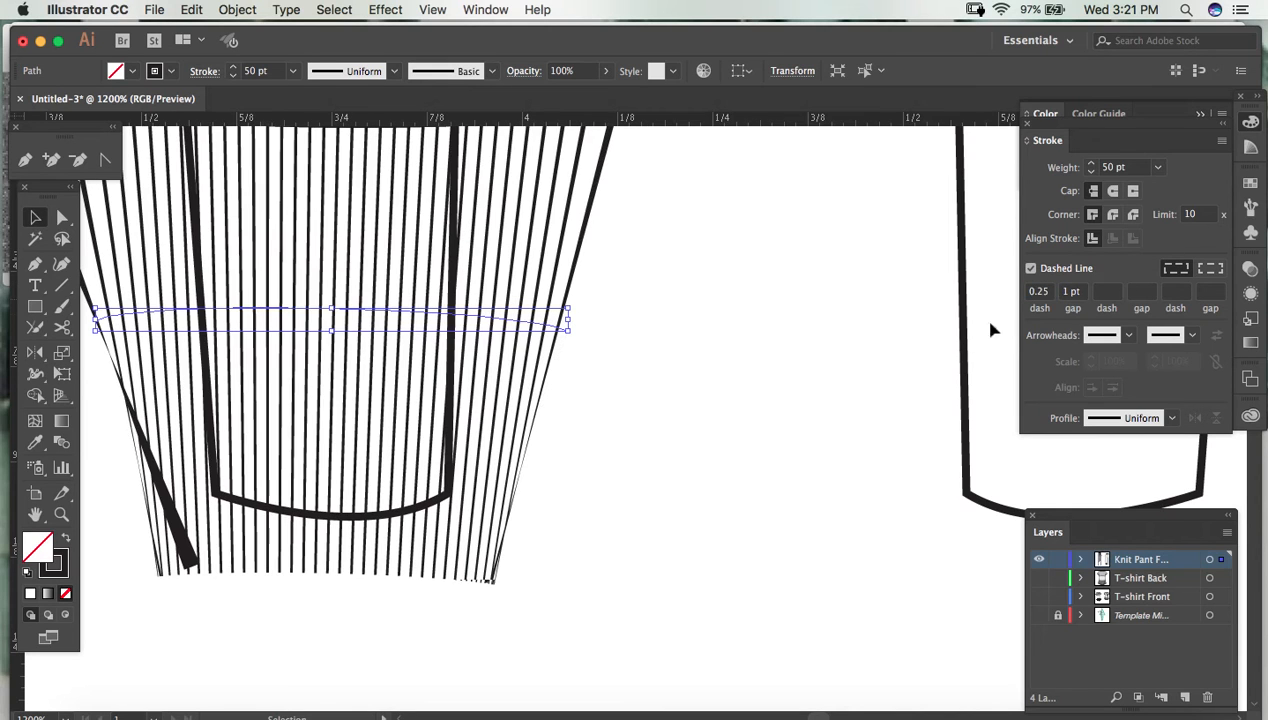
{"action": "key", "text": "super+minus"}
{"action": "key", "text": "super+minus"}
{"action": "key", "text": "super+minus"}
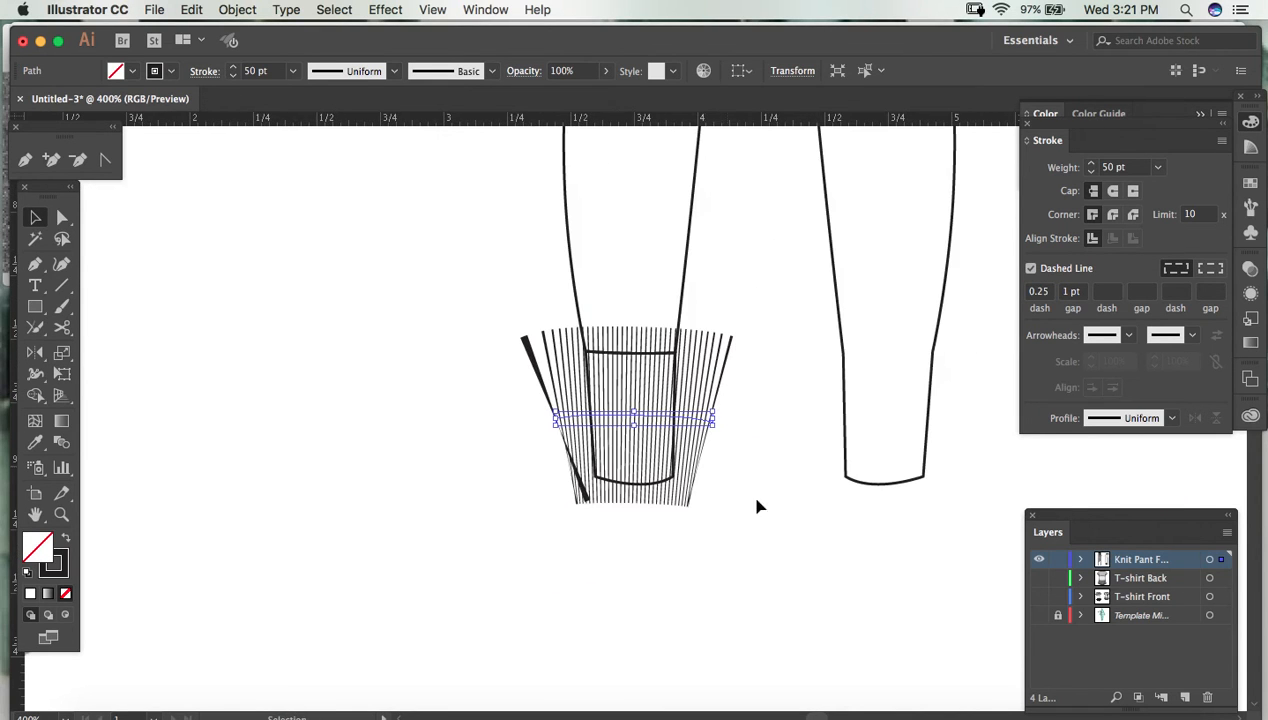
{"action": "left_click", "coordinate": [784, 518]}
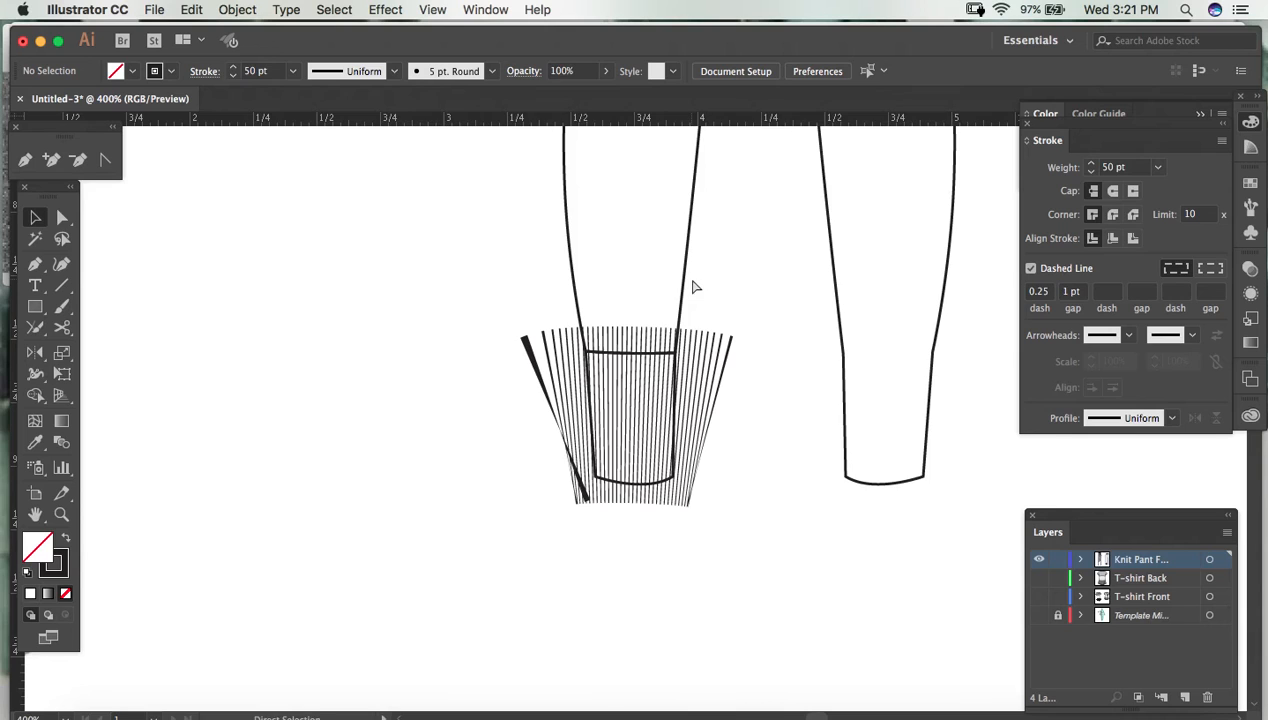
- Bring the cuff outline to the front, above the dashed rib line
{"action": "key", "text": "super+plus"}
{"action": "key", "text": "super+plus"}
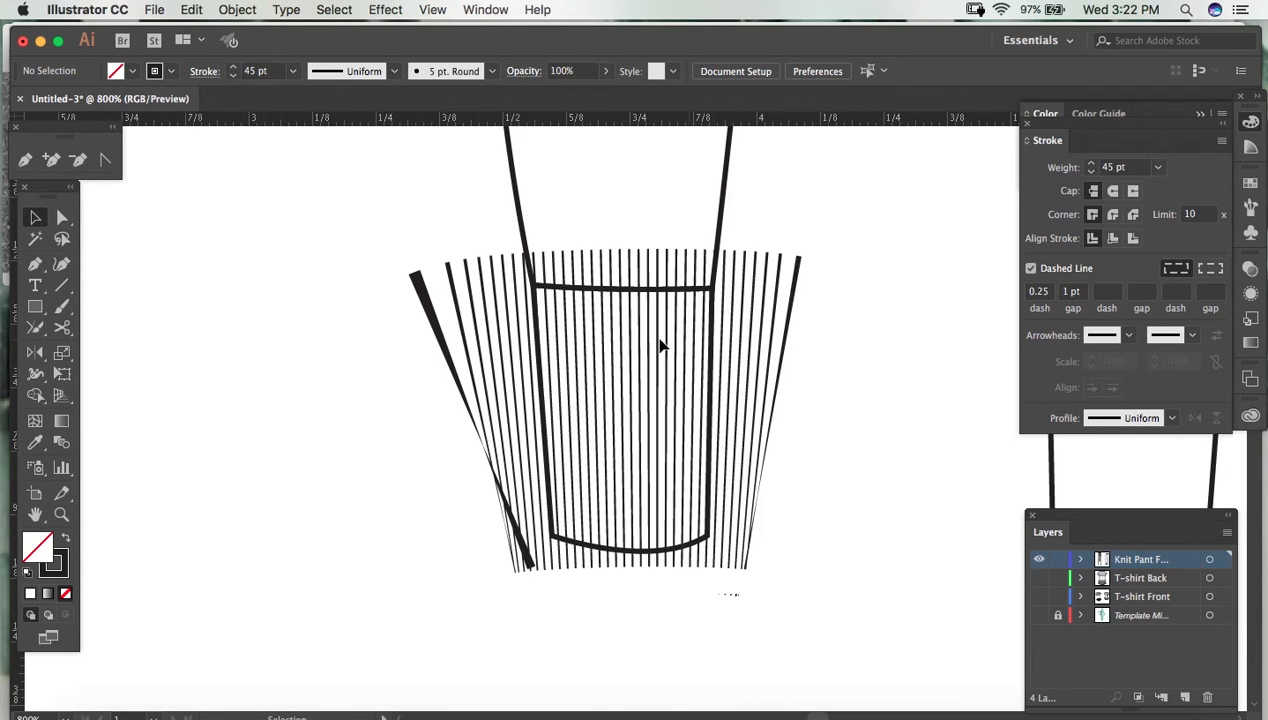
{"action": "left_click", "coordinate": [562, 545]}
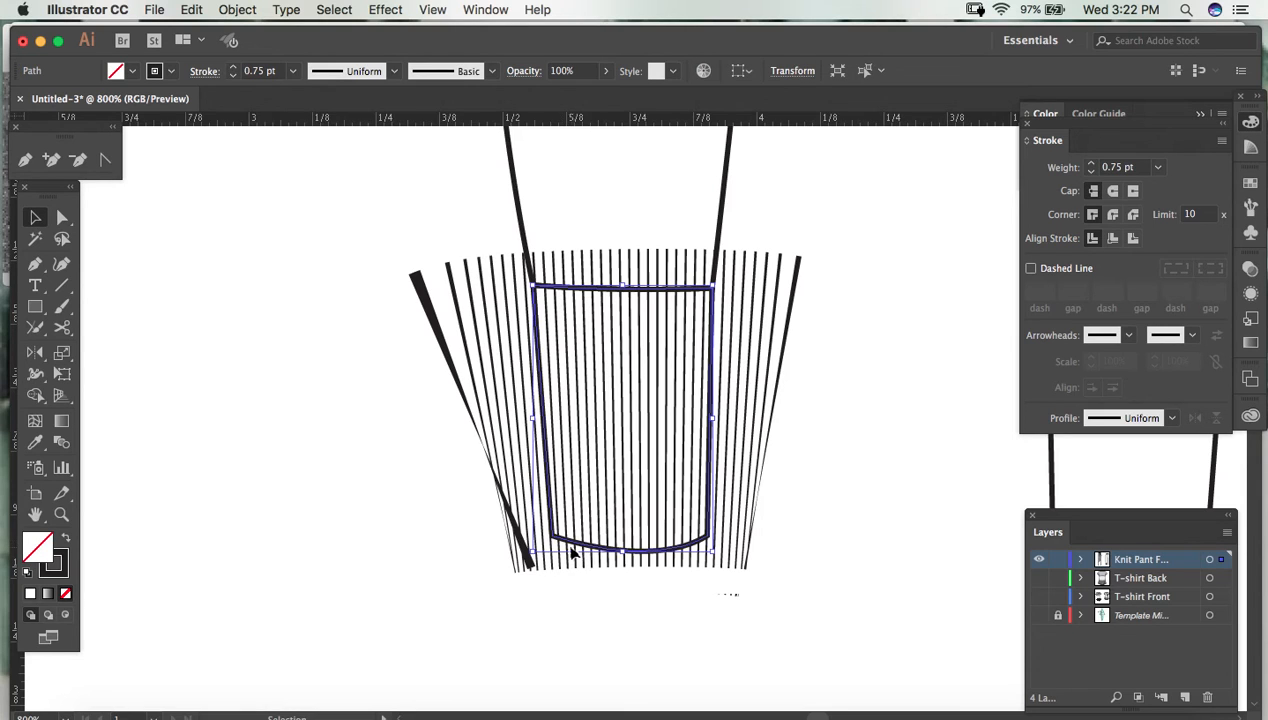
{"action": "right_click", "coordinate": [868, 304]}
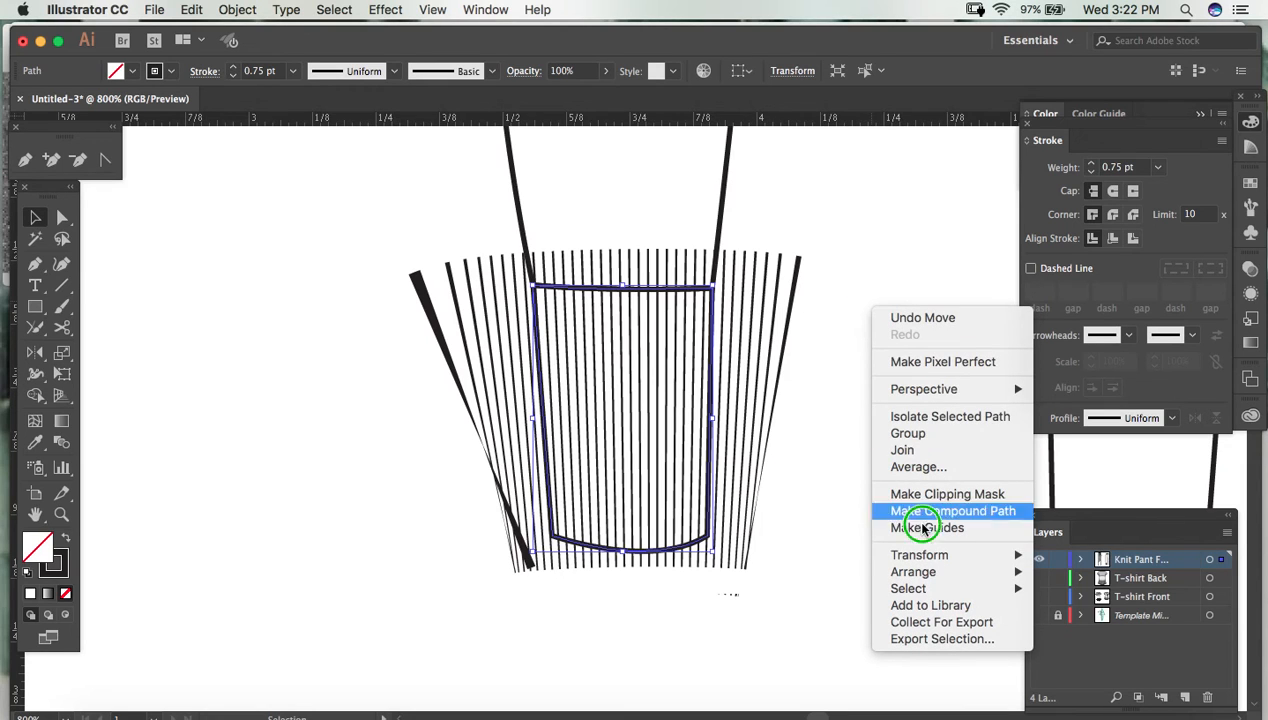
{"action": "mouse_move", "coordinate": [905, 573]}
{"action": "left_click", "coordinate": [1118, 590]}
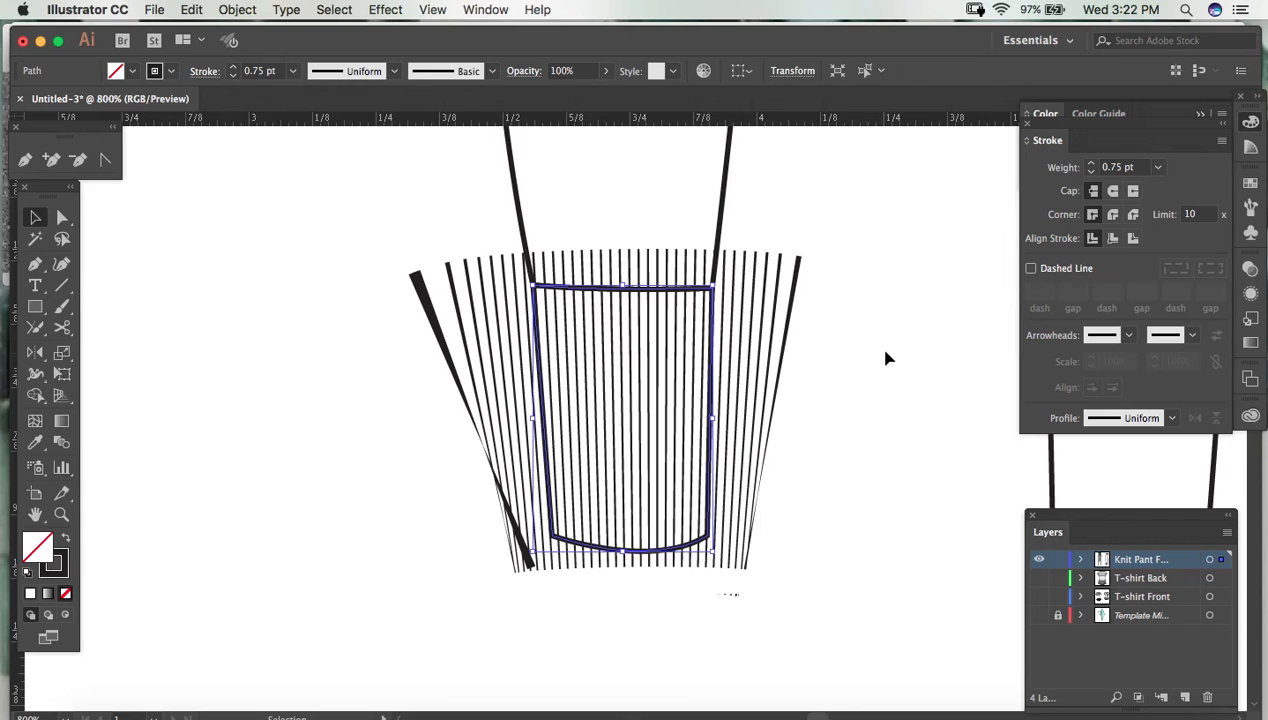
{"action": "left_click", "coordinate": [885, 358]}
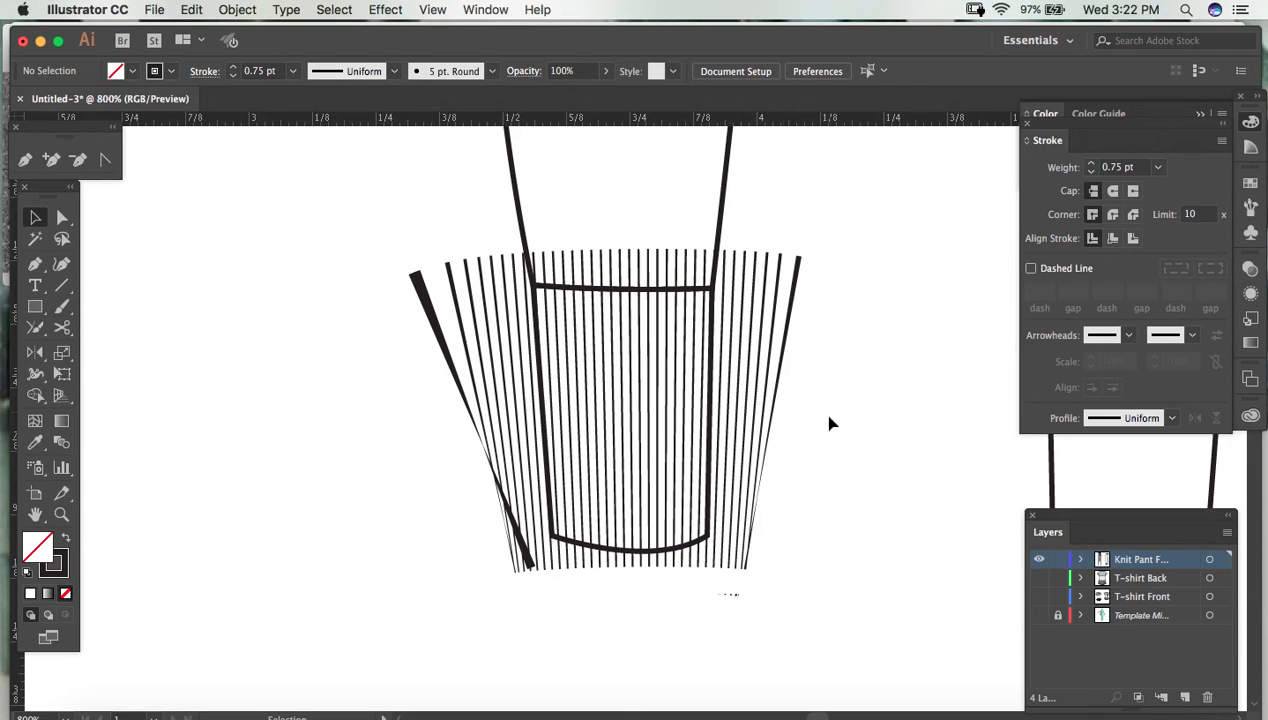
- Make a clipping mask from the cuff outline and the rib line so the ribs stay inside the cuff
{"action": "left_click_drag", "start_coordinate": [849, 446], "coordinate": [588, 412]}
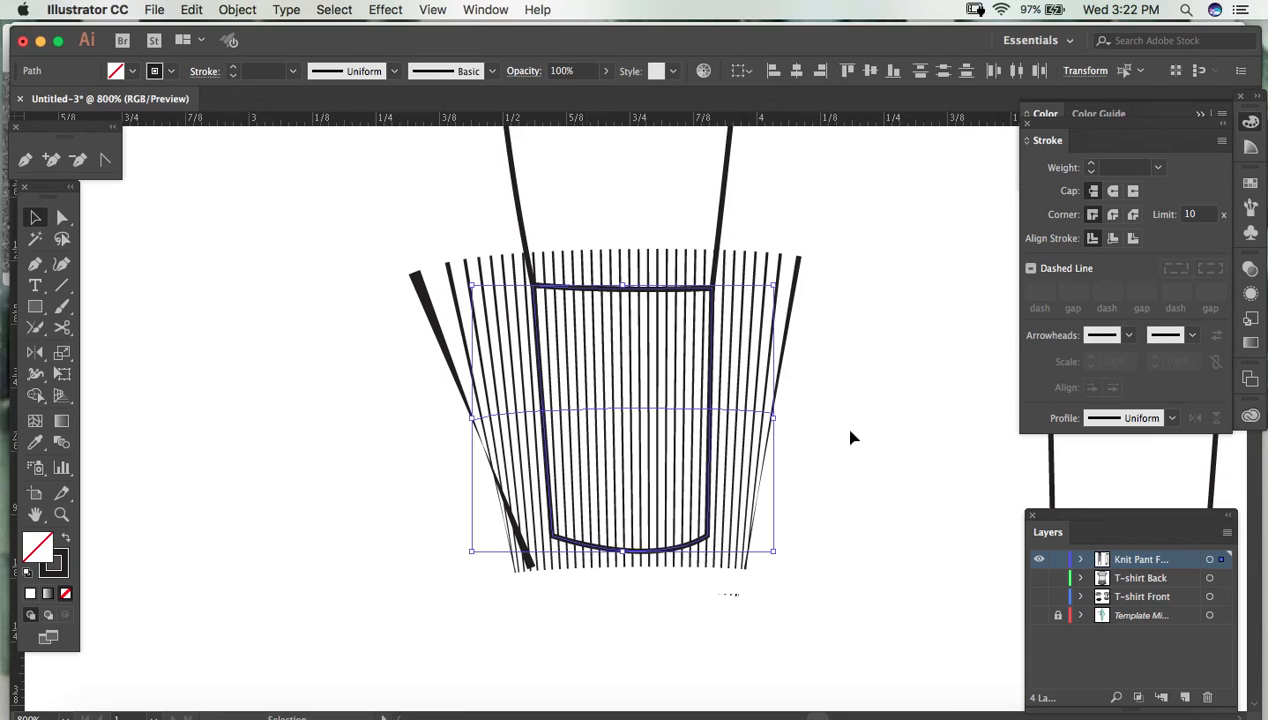
{"action": "right_click", "coordinate": [838, 204]}
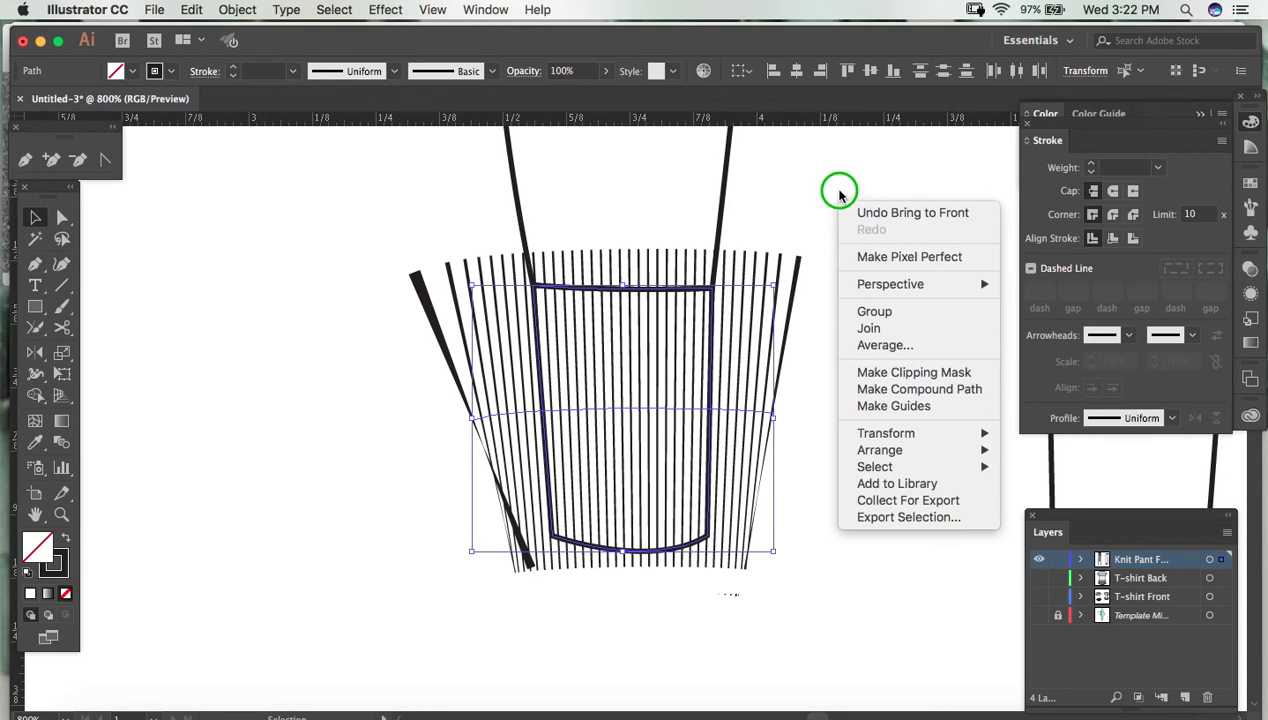
{"action": "left_click", "coordinate": [913, 373]}
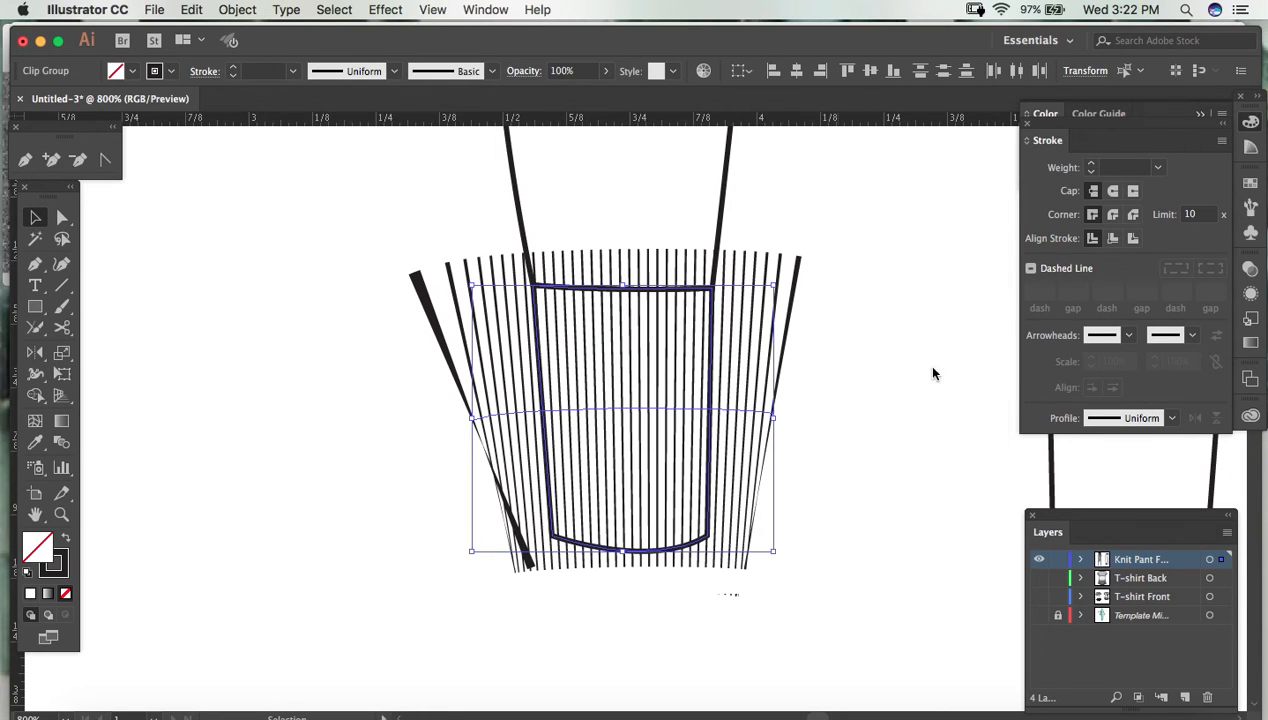
- Give the cuff's clipping path the default white fill and black stroke, with a stroke weight of 0.75 pt
{"action": "key", "text": "a"}
{"action": "left_click", "coordinate": [894, 298]}
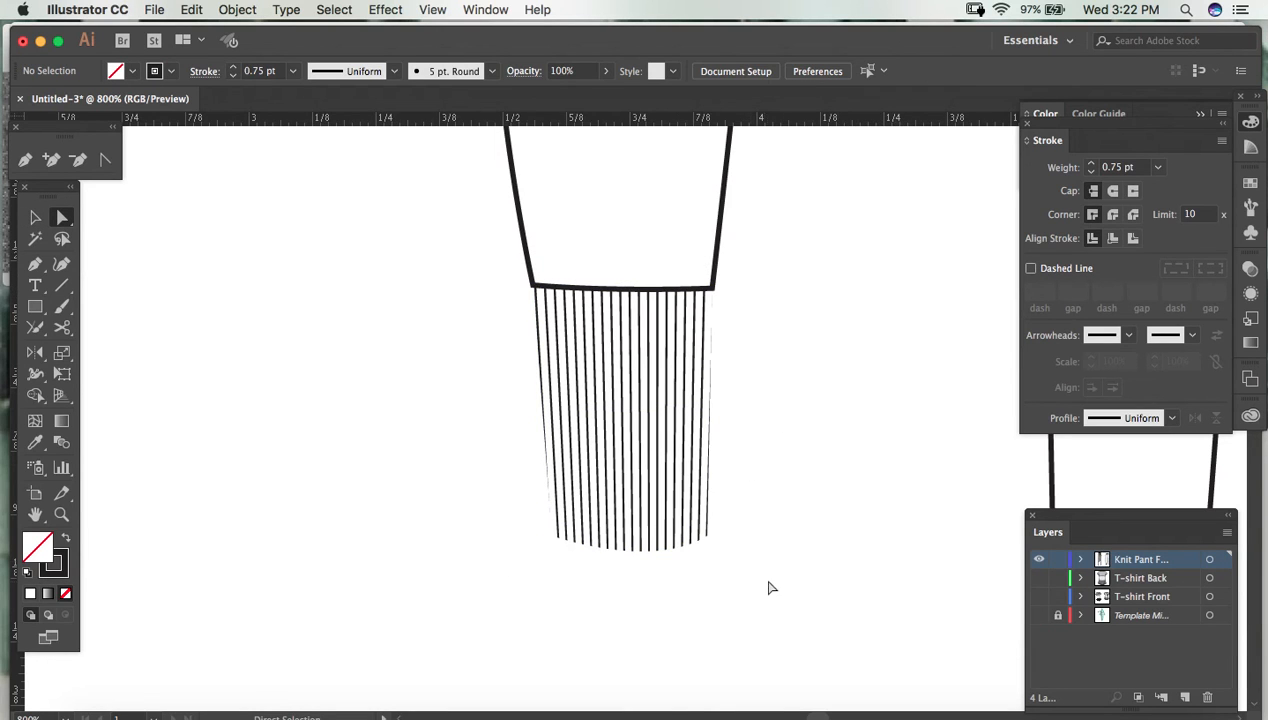
{"action": "left_click", "coordinate": [543, 495]}
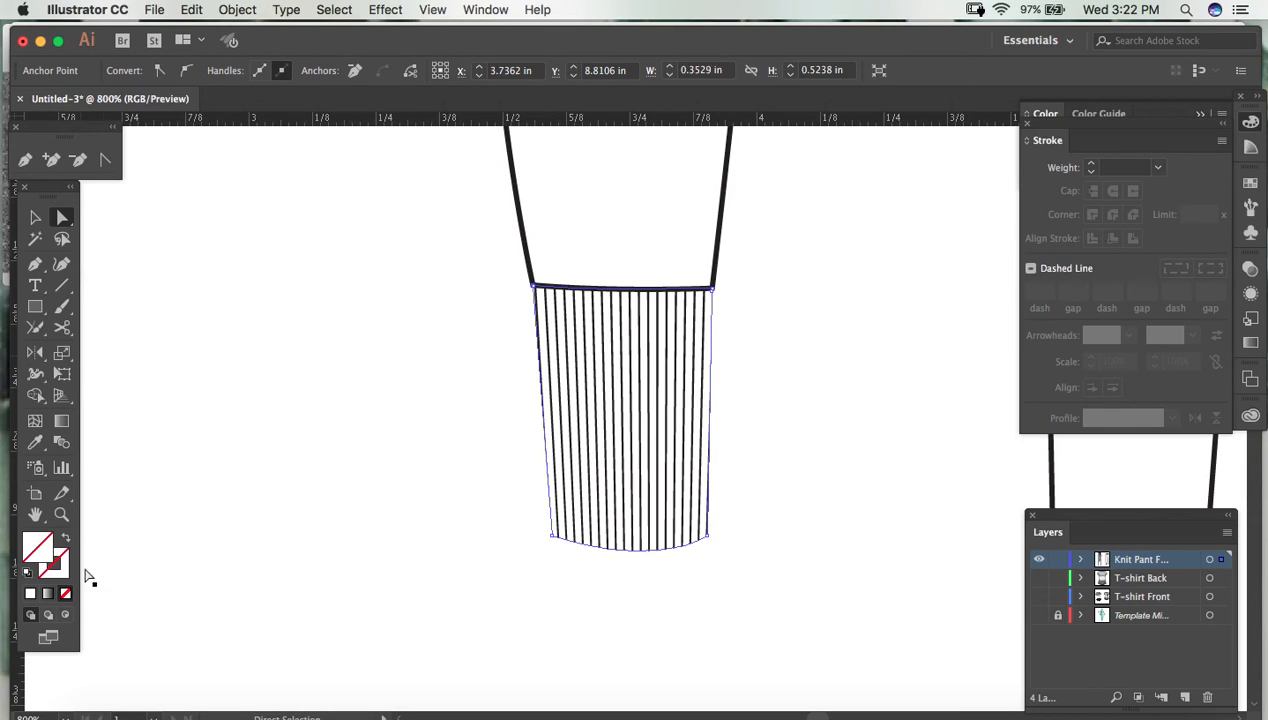
{"action": "left_click", "coordinate": [27, 574]}
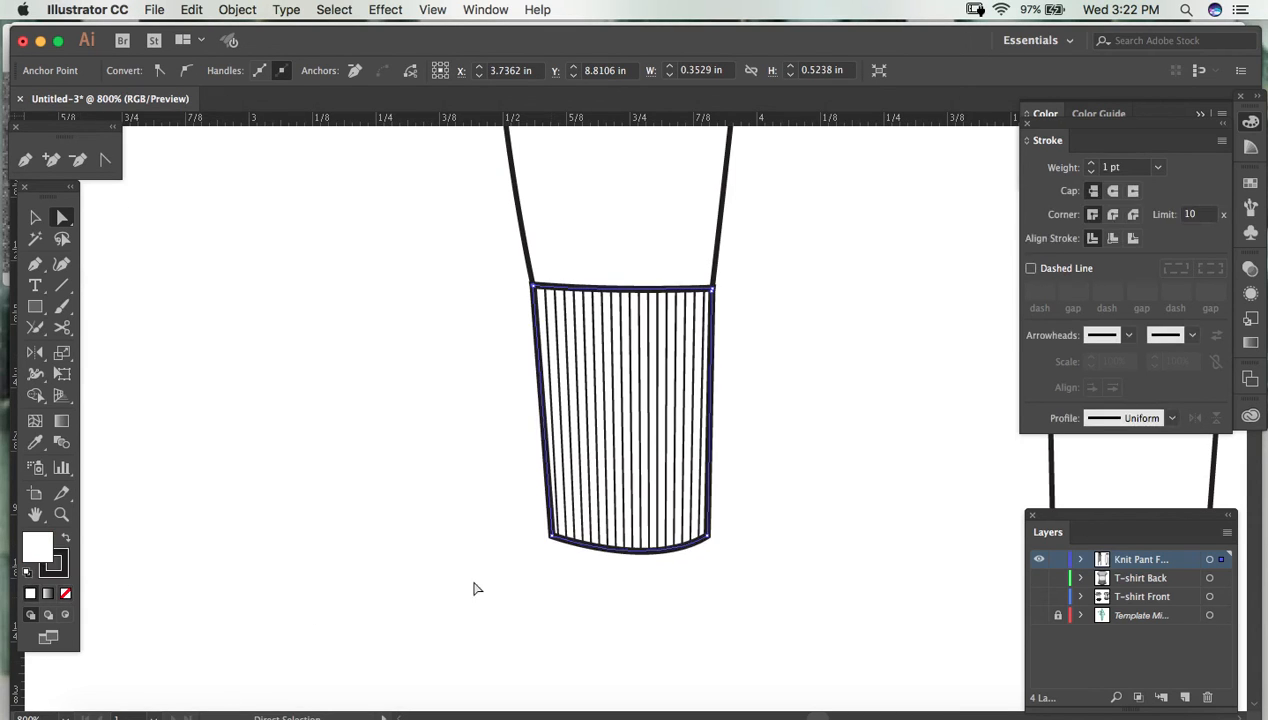
{"action": "left_click", "coordinate": [1157, 167]}
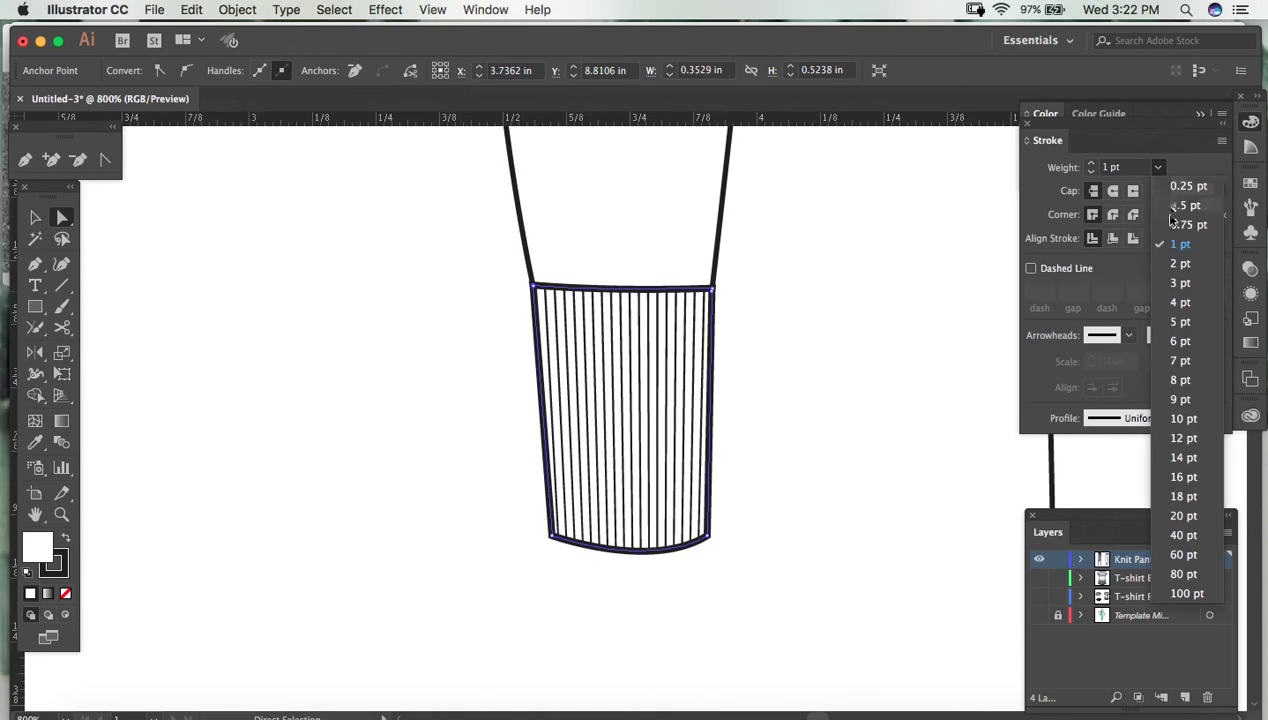
{"action": "left_click", "coordinate": [1185, 224]}
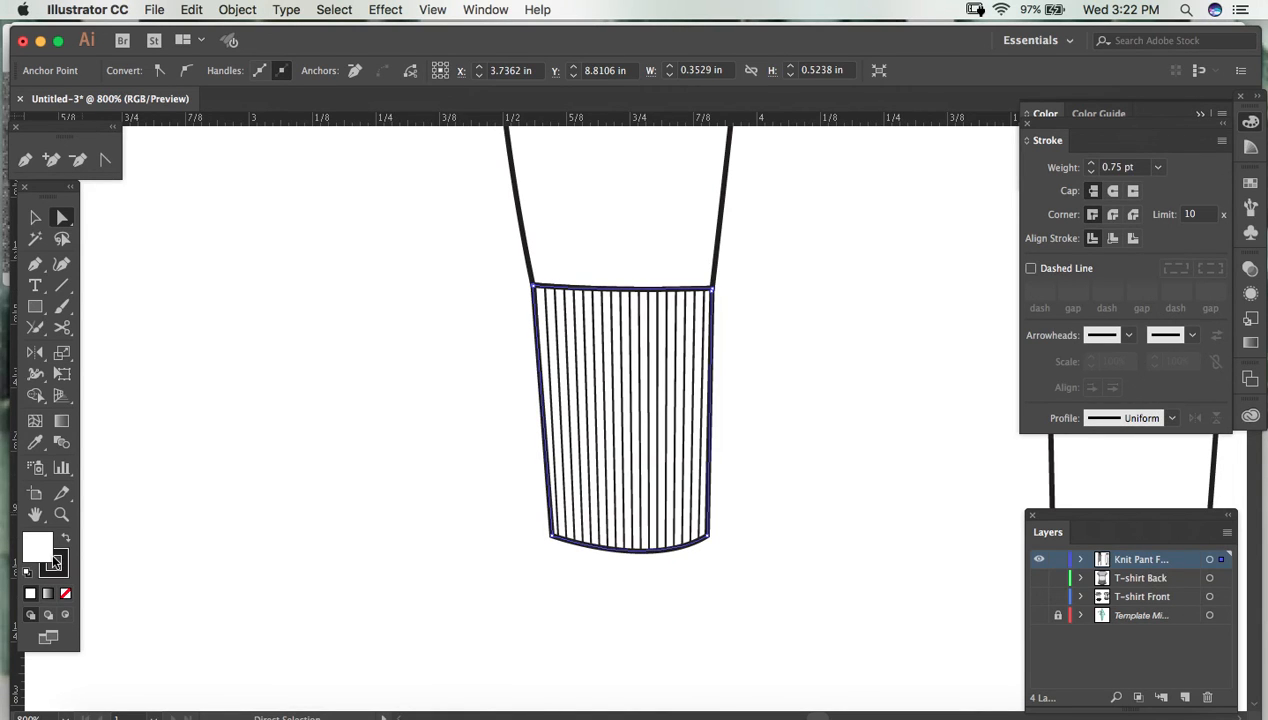
{"action": "left_click", "coordinate": [513, 424]}
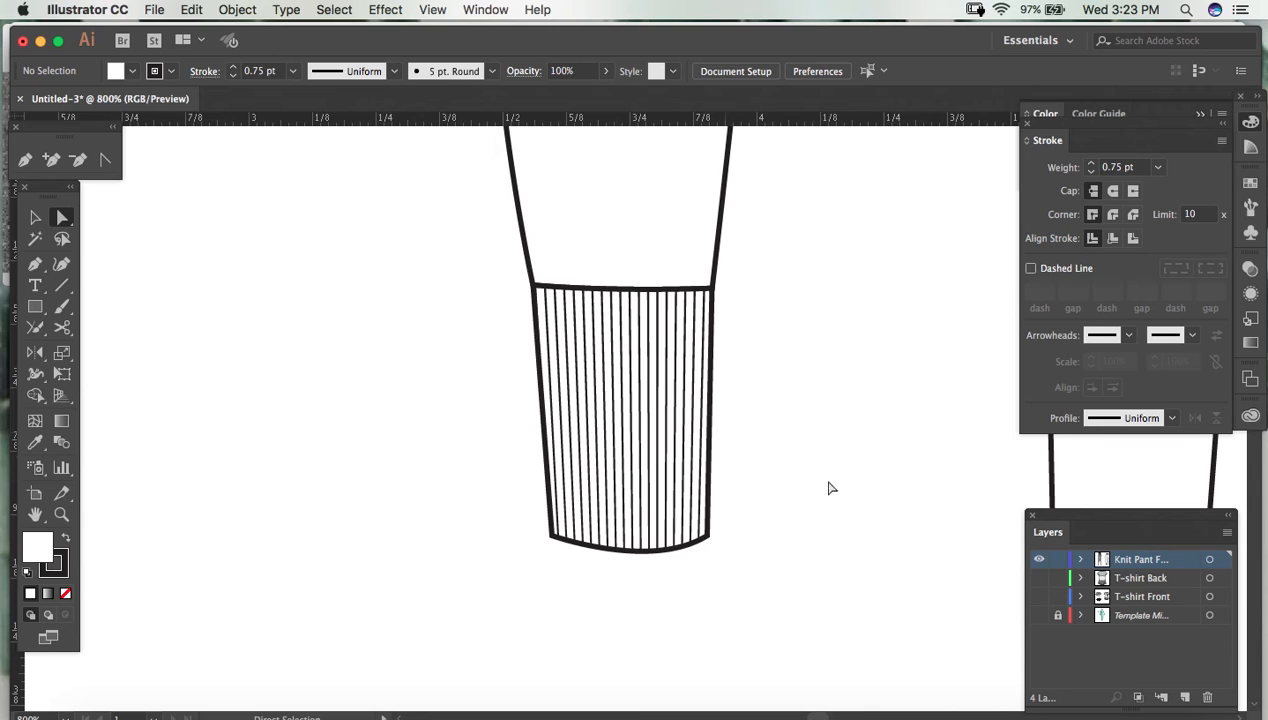
- Fill the pant body shape with white (FFFFFF)
{"action": "key", "text": "super+minus"}
{"action": "key", "text": "super+minus"}
{"action": "key", "text": "super+minus"}
{"action": "key", "text": "super+minus"}
{"action": "key", "text": "super+minus"}
{"action": "key", "text": "super+minus"}
{"action": "key", "text": "space"}
{"action": "left_click_drag", "start_coordinate": [786, 360], "coordinate": [769, 413]}
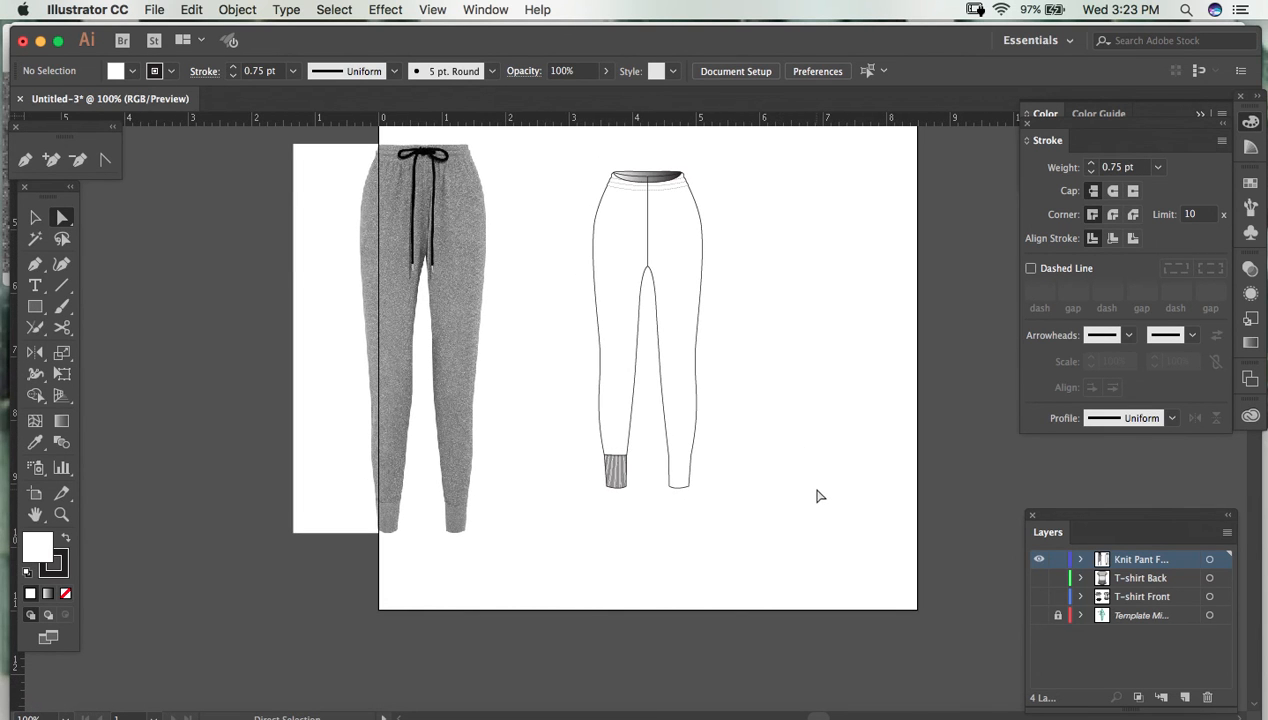
{"action": "key", "text": "super+plus"}
{"action": "key", "text": "super+plus"}
{"action": "key", "text": "v"}
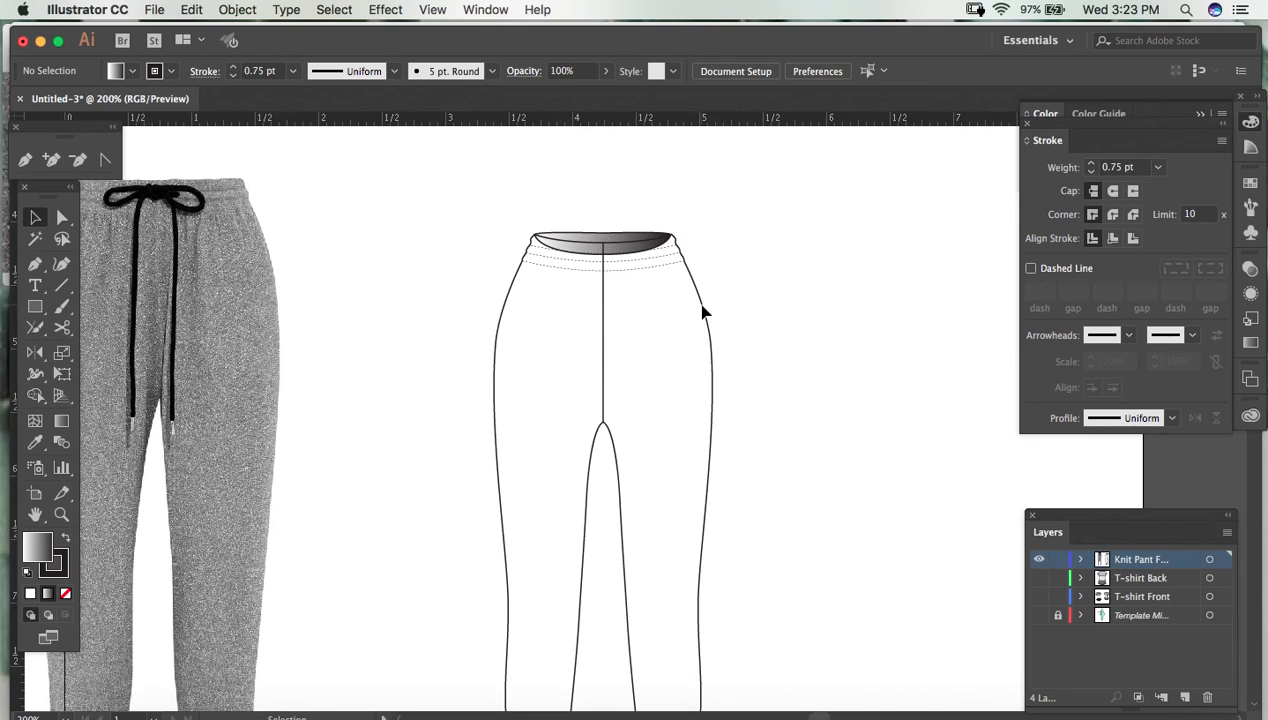
{"action": "left_click", "coordinate": [703, 313]}
{"action": "key", "text": "F6"}
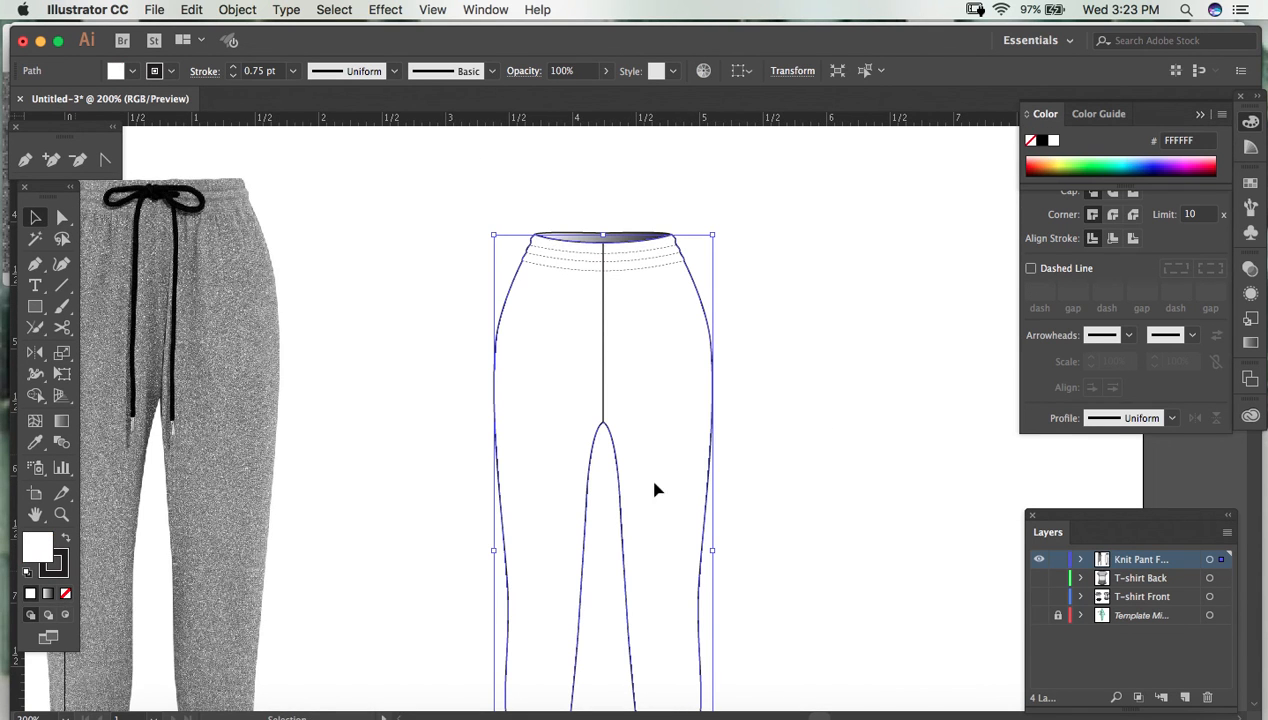
{"action": "key", "text": "a"}
{"action": "left_click", "coordinate": [866, 388]}
- Show the guides and reflect a copy of the ribbed cuff across the vertical centre guide onto the other leg
{"action": "left_click_drag", "start_coordinate": [829, 507], "coordinate": [812, 258]}
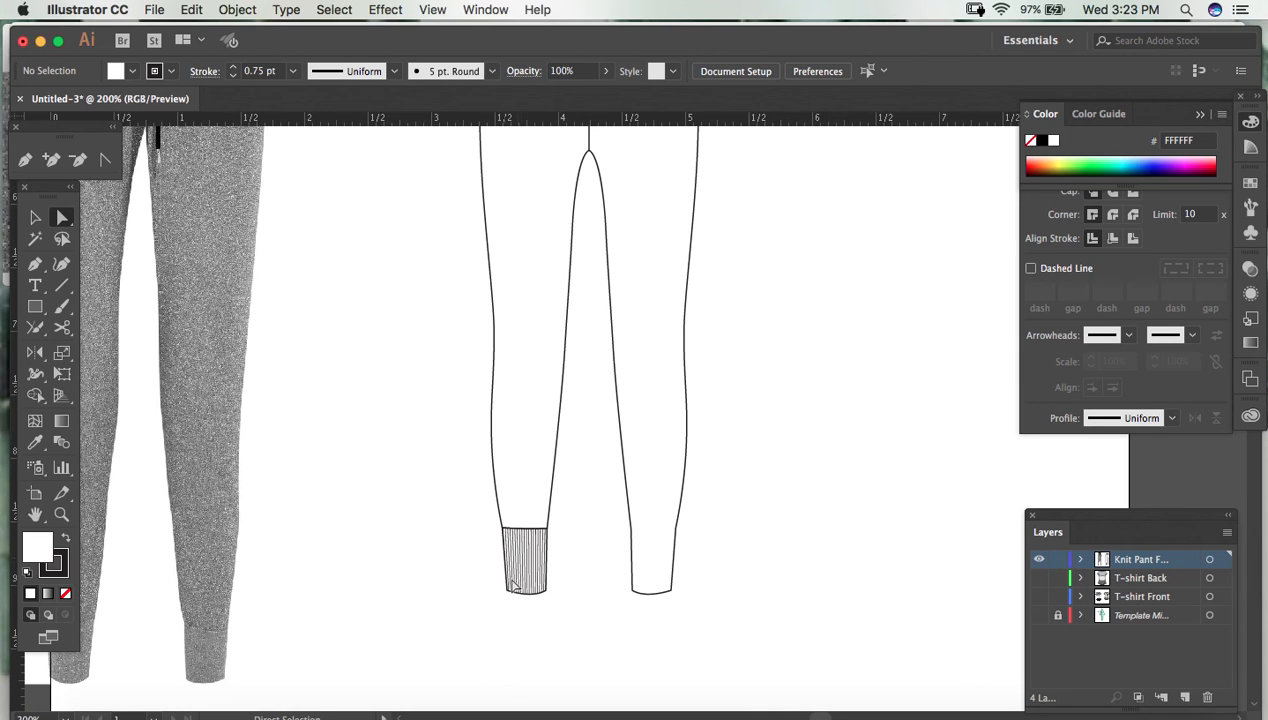
{"action": "key", "text": "super+equal"}
{"action": "key", "text": "super+equal"}
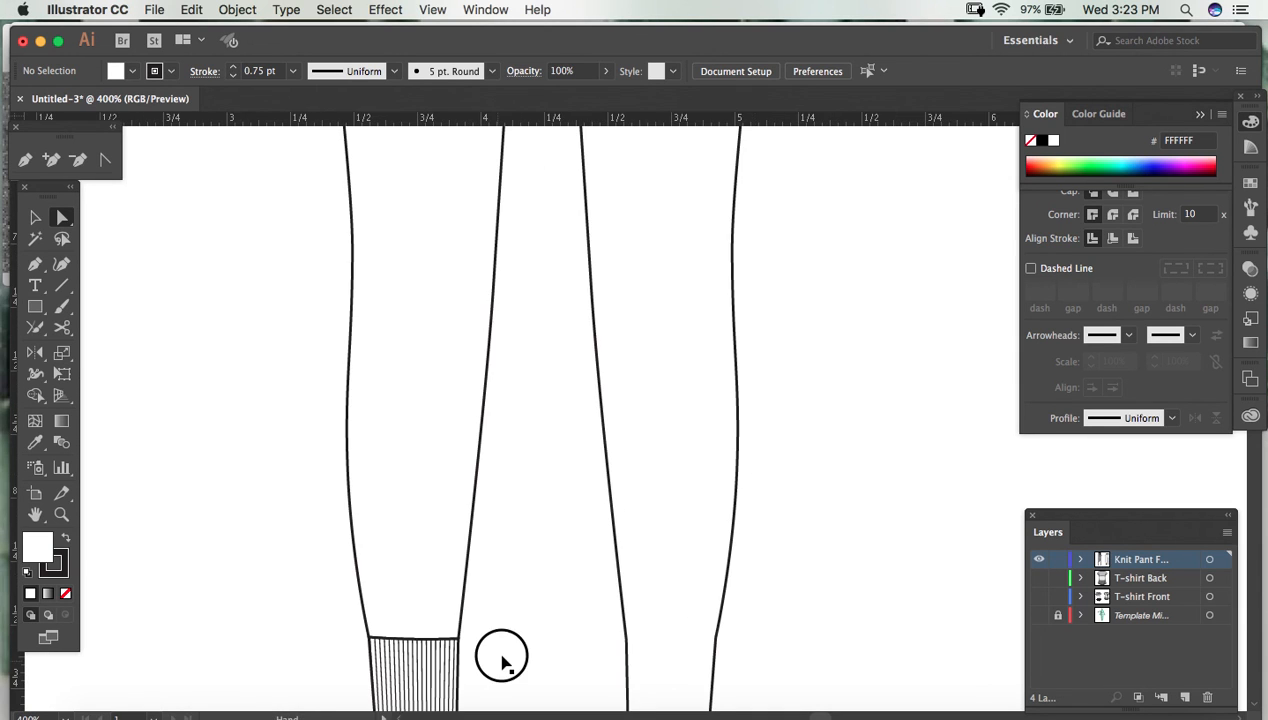
{"action": "left_click_drag", "start_coordinate": [501, 660], "coordinate": [529, 422]}
{"action": "key", "text": "v"}
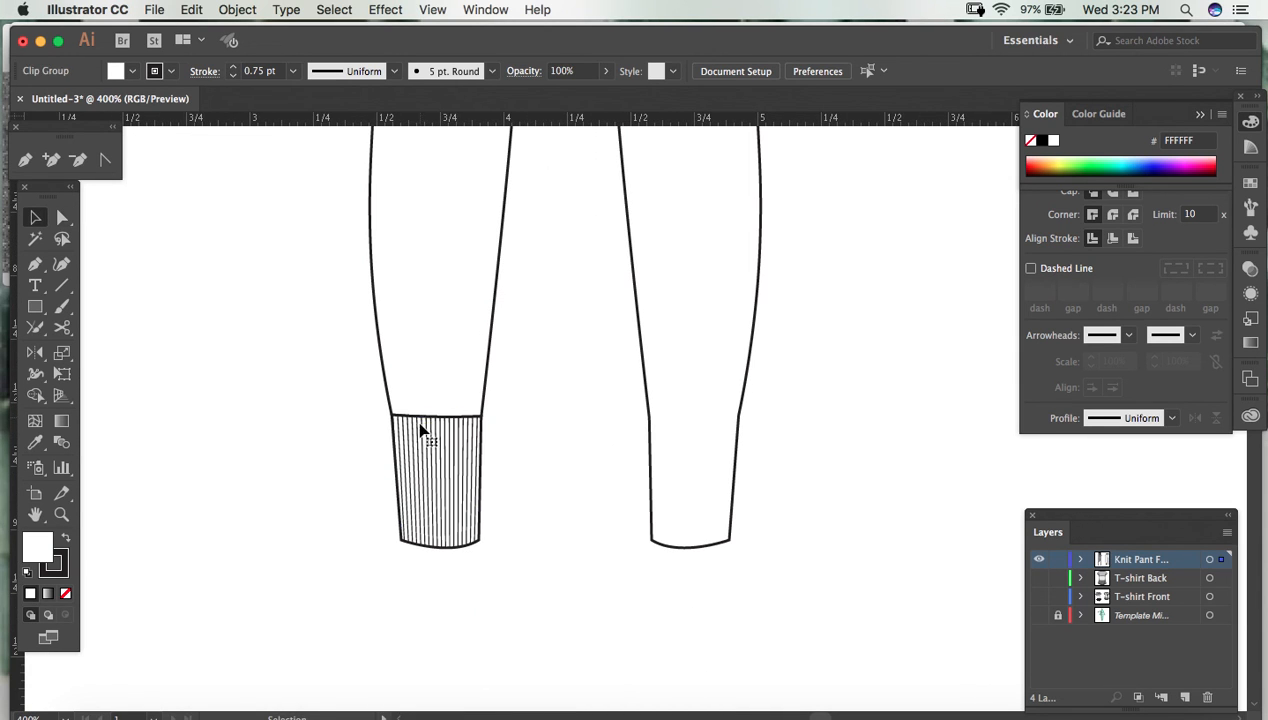
{"action": "left_click", "coordinate": [422, 426]}
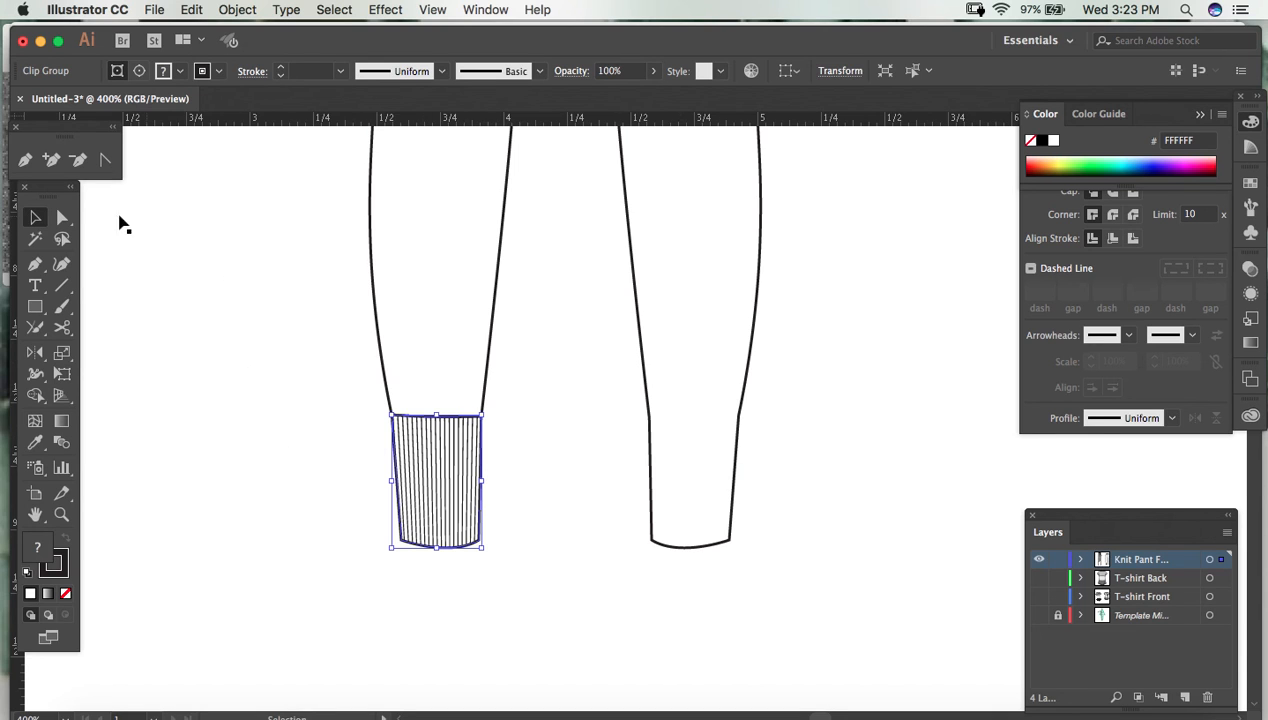
{"action": "key", "text": "super+;"}
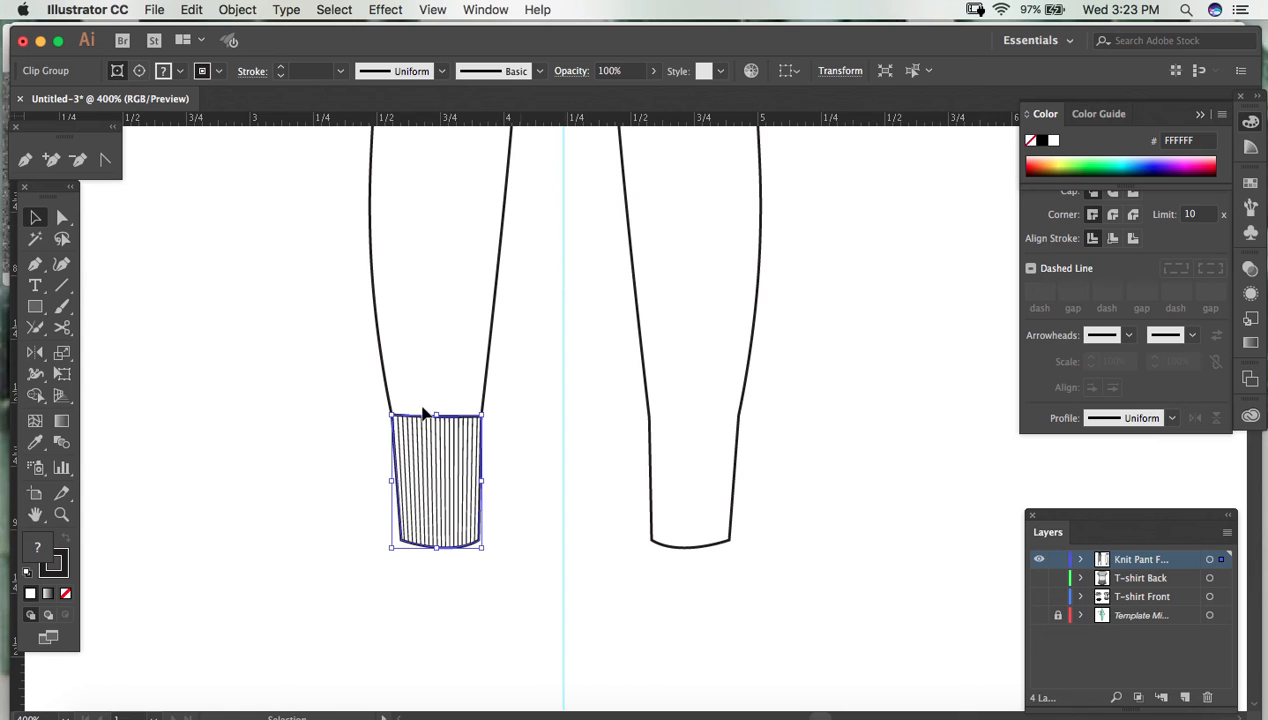
{"action": "left_click", "coordinate": [35, 352]}
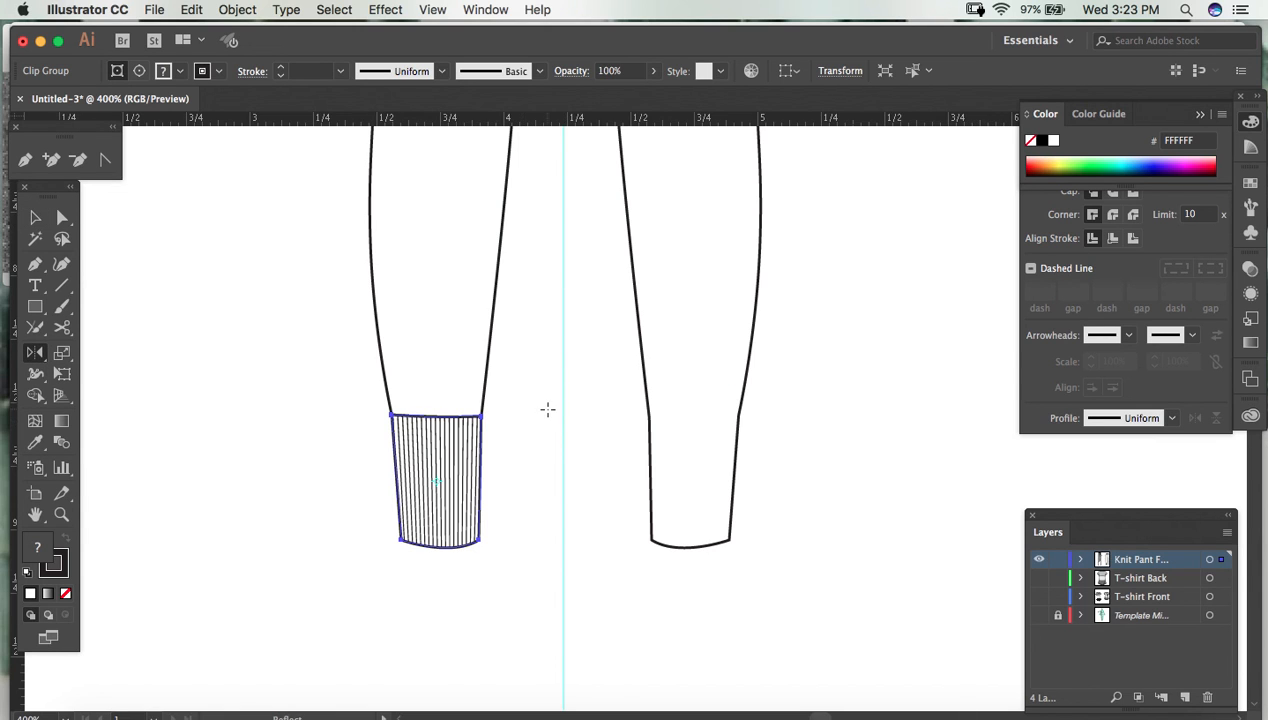
{"action": "left_click", "coordinate": [563, 371]}
{"action": "key", "text": "Return"}
{"action": "left_click", "coordinate": [147, 414]}
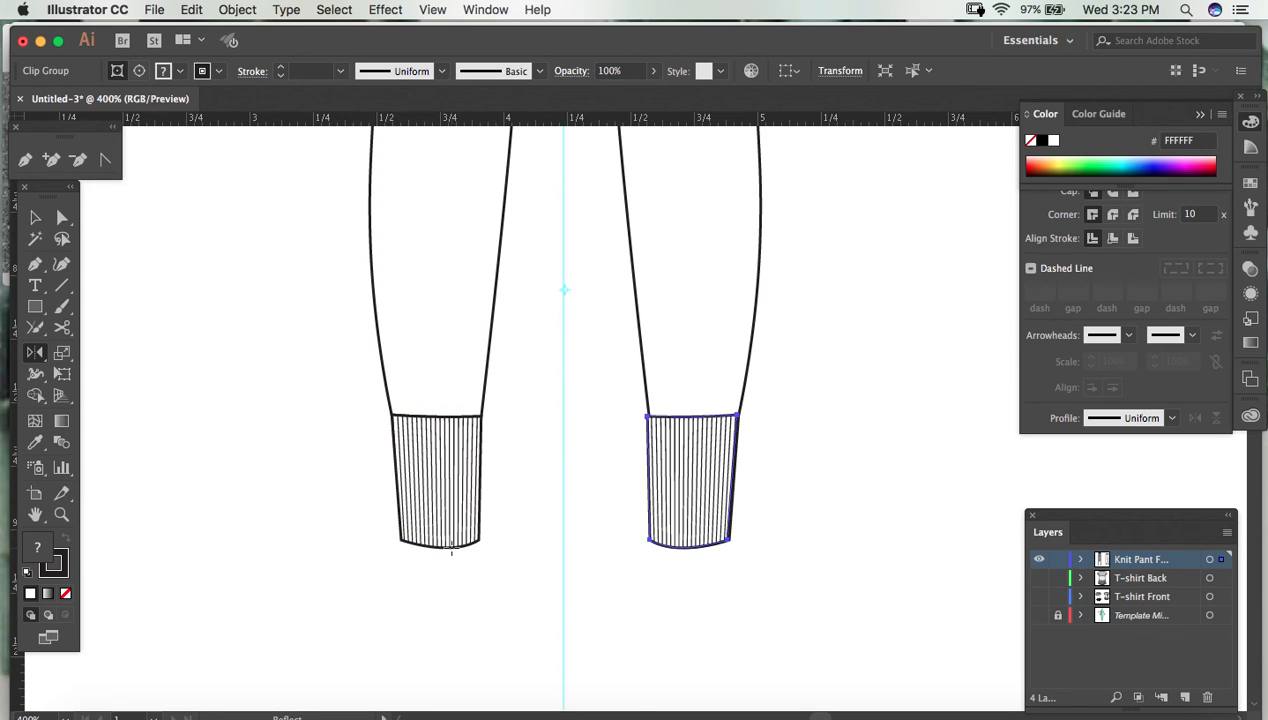
- Nudge the mirrored cuff one increment to the right and show the artwork in Outline mode
{"action": "key", "text": "Right"}
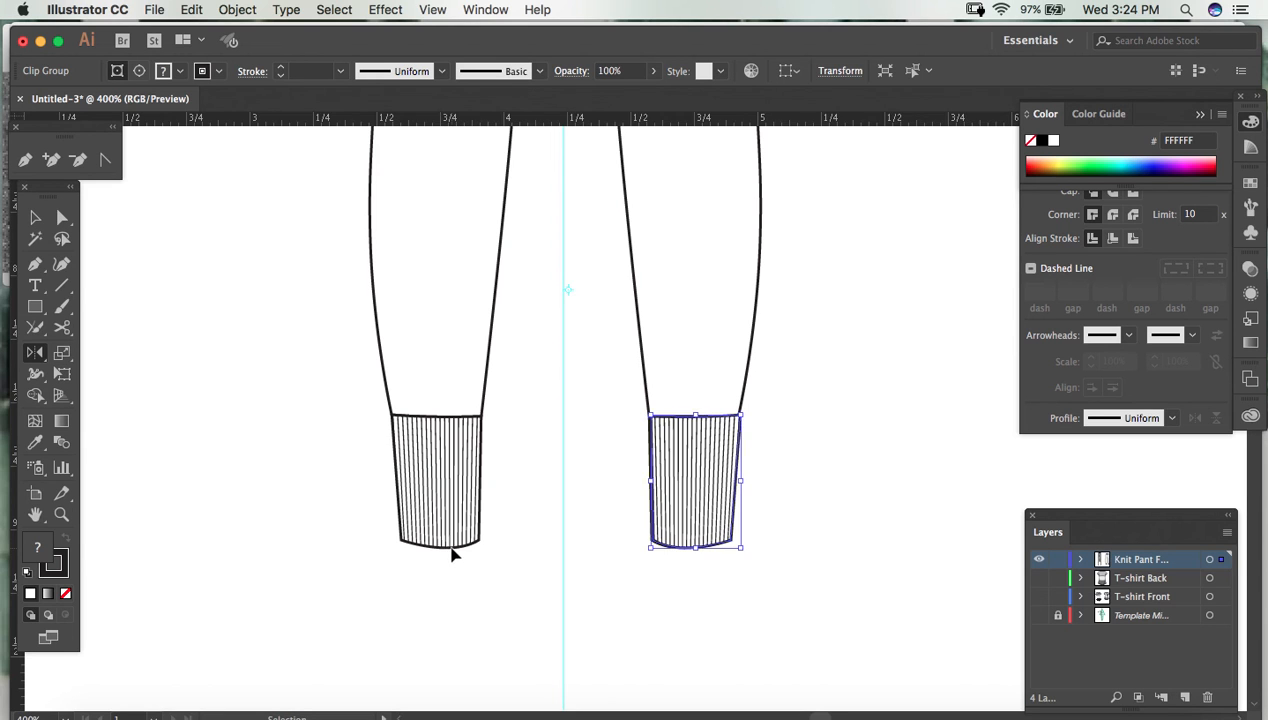
{"action": "key", "text": "super+equal"}
{"action": "left_click", "coordinate": [432, 12]}
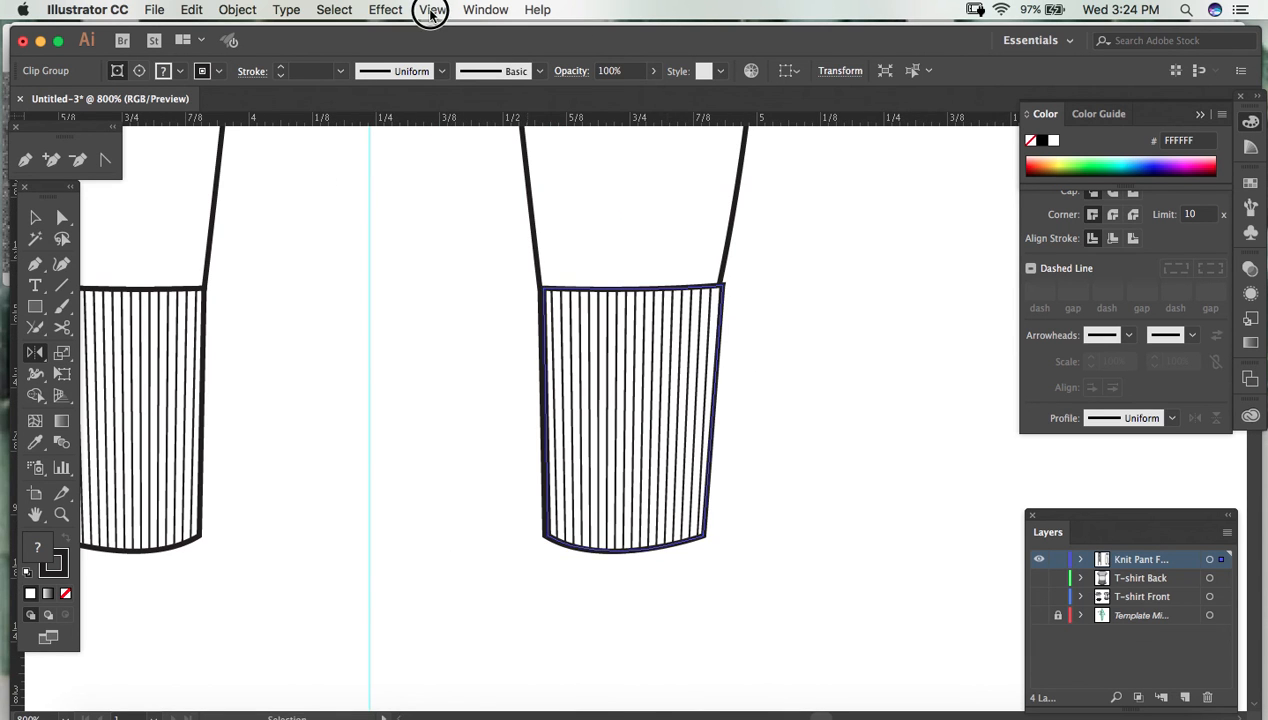
{"action": "left_click", "coordinate": [455, 28]}
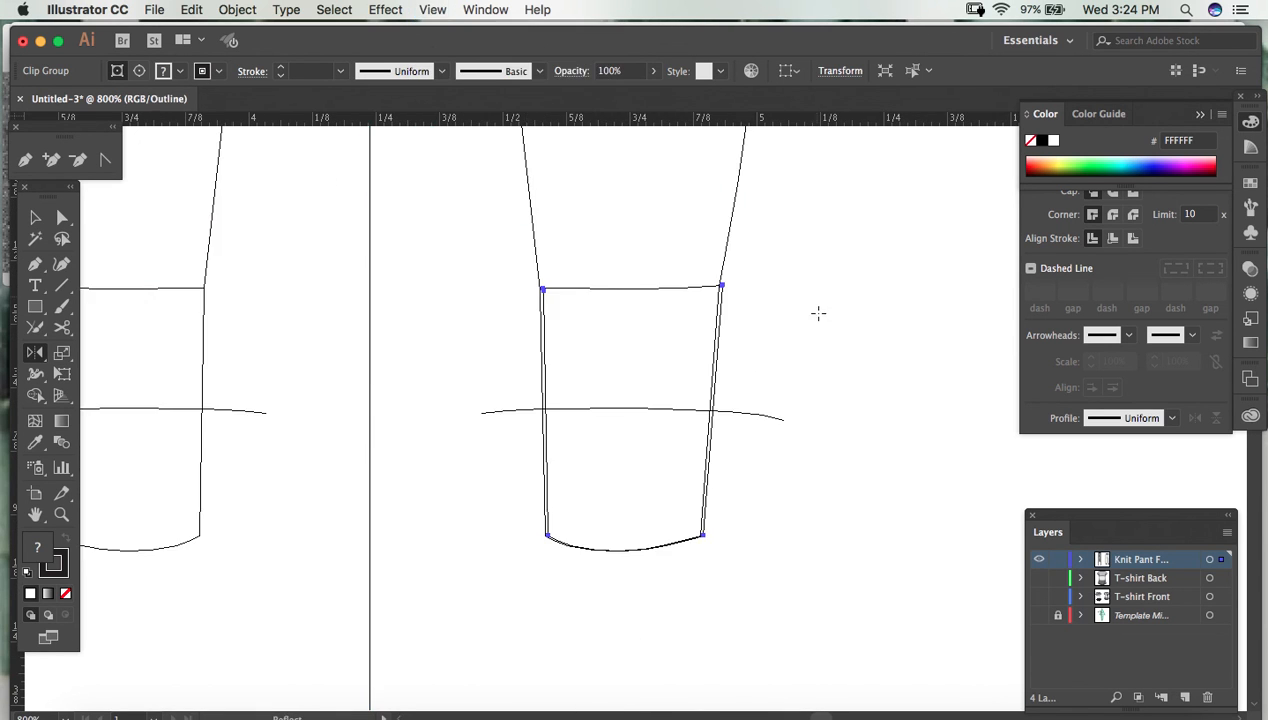
- Snap the mirrored cuff's upper outer corner onto the matching corner of the leg outline and return to Preview mode
{"action": "key", "text": "v"}
{"action": "key", "text": "a"}
{"action": "left_click", "coordinate": [722, 287]}
{"action": "left_click_drag", "start_coordinate": [719, 286], "coordinate": [718, 285]}
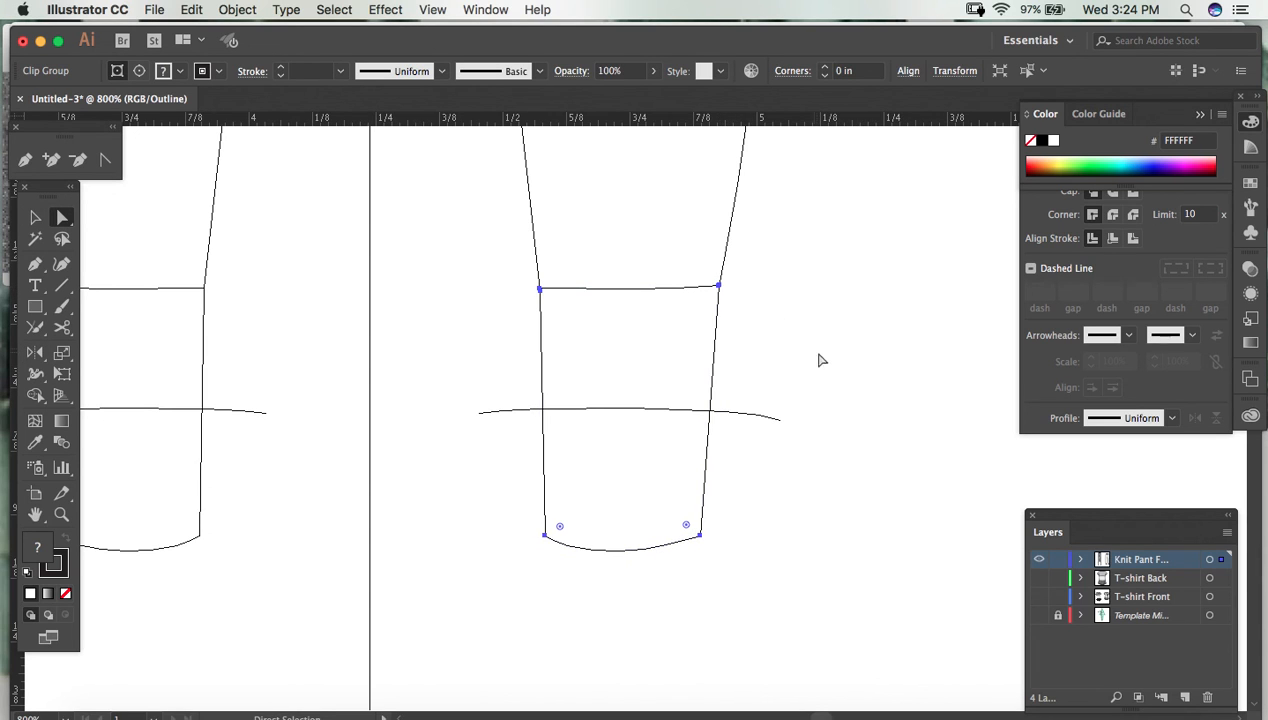
{"action": "left_click", "coordinate": [432, 10]}
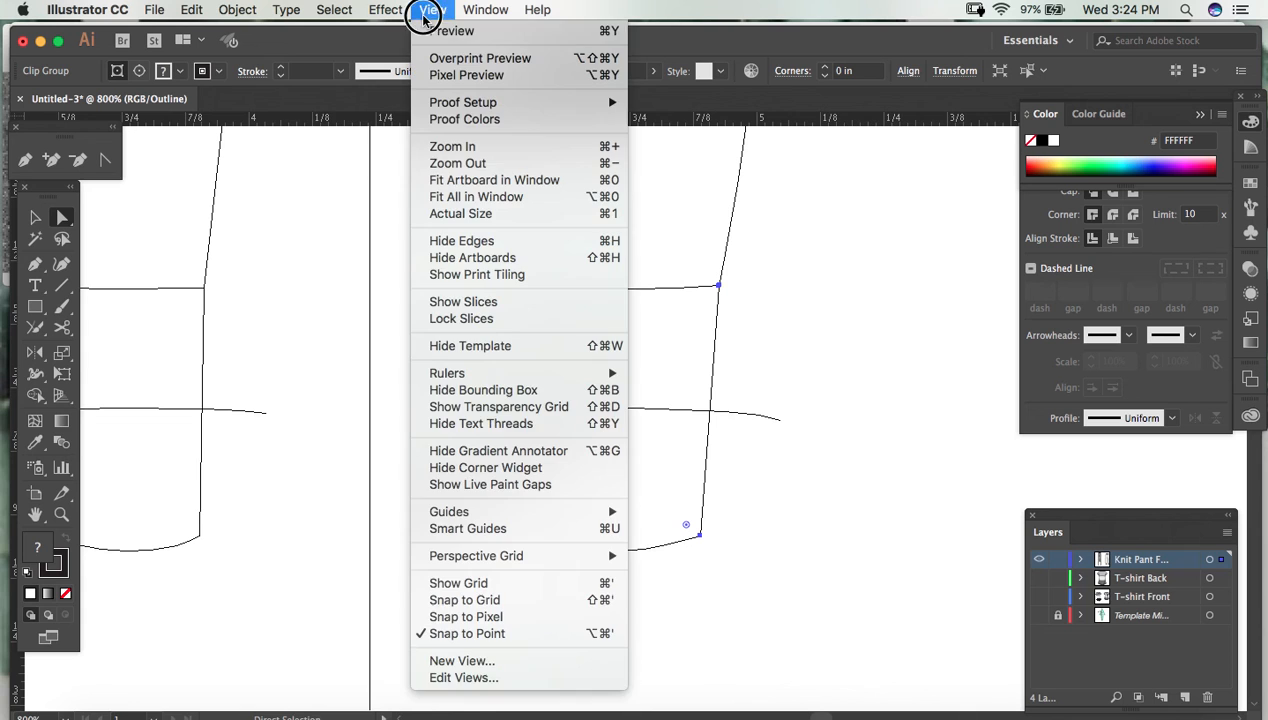